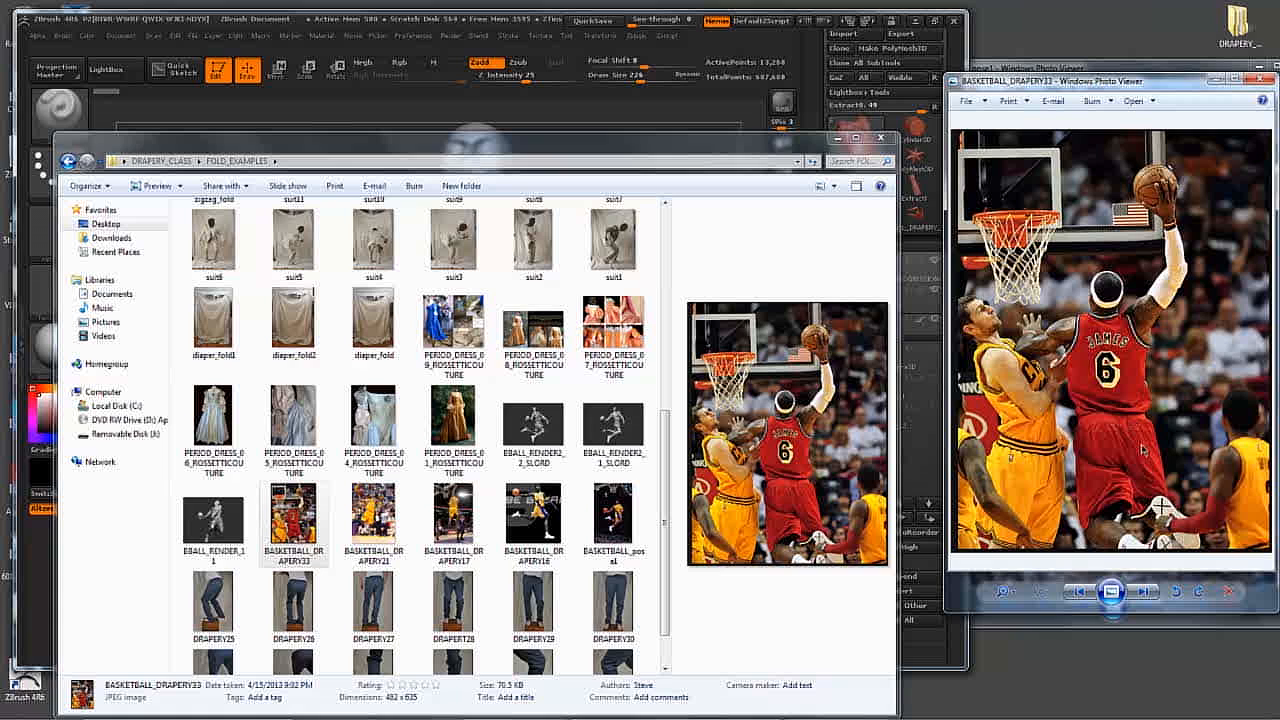
Open the BASKETBALL_DRAPERY17 reference photo from the FOLD_EXAMPLES folder in the photo viewer
left_click(372, 515)
left_click(455, 528)
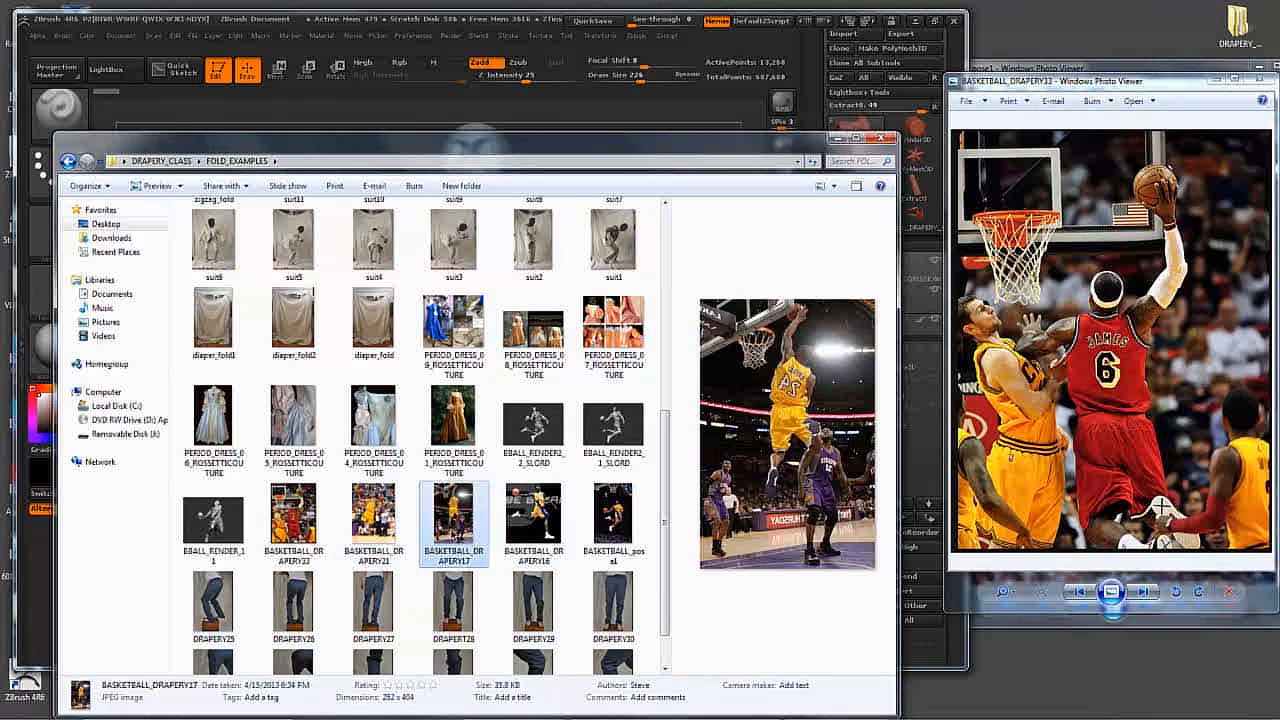
double_click(456, 531)
scroll(1104, 363, "up", 1)
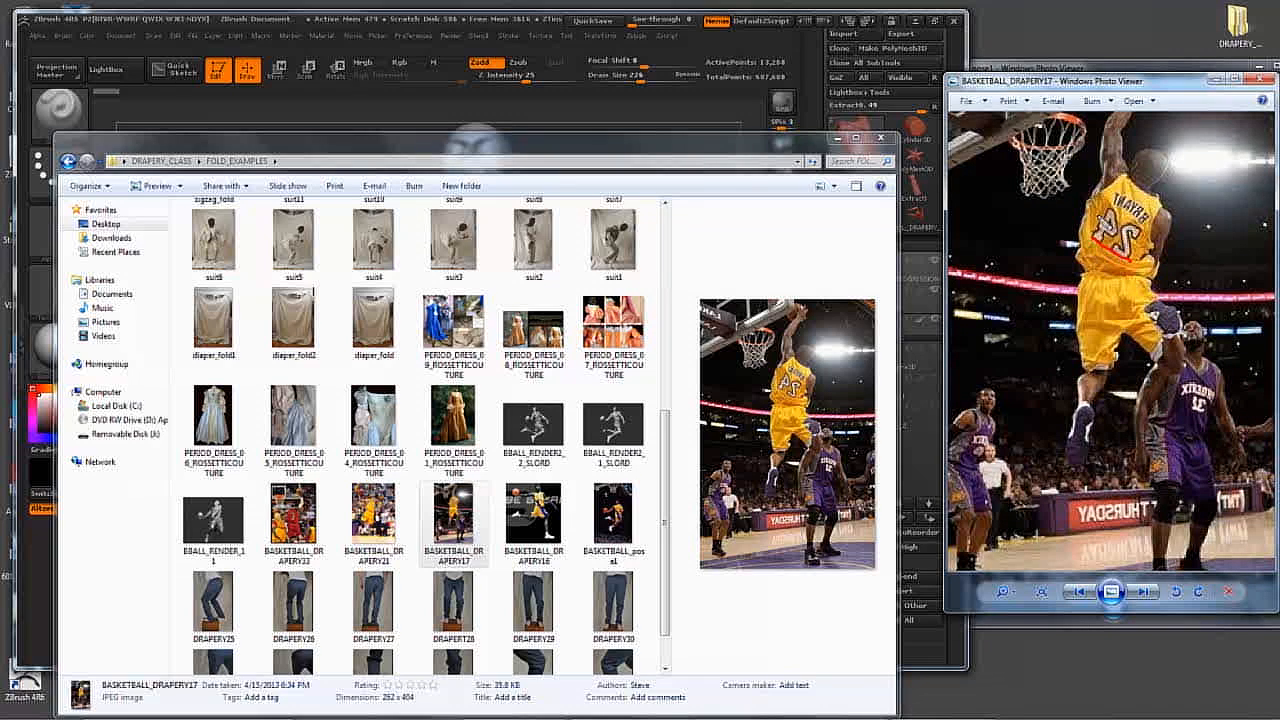
Mark the fold directions across the back of the yellow jersey in the BASKETBALL_DRAPERY17 photo
mouse_move(1096, 207)
left_mouse_down()
mouse_move(1130, 259)
mouse_move(1112, 250)
mouse_move(1144, 265)
left_mouse_up()
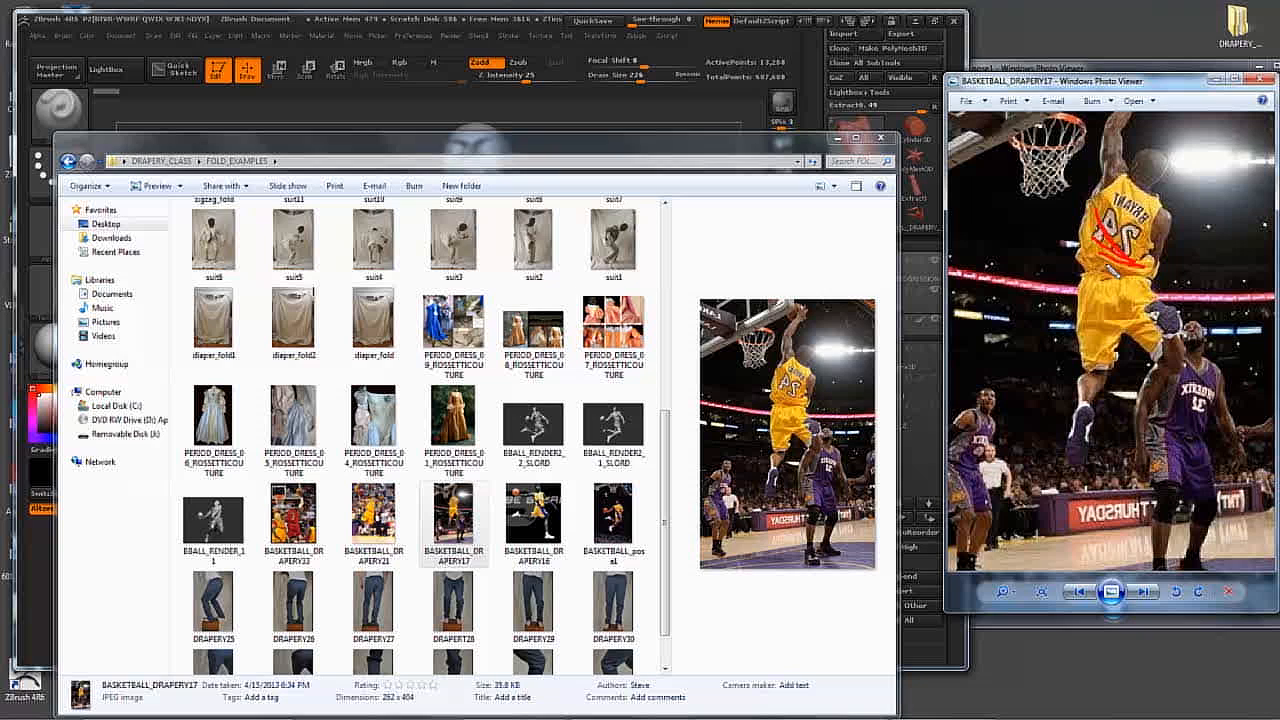
left_click_drag(1118, 212, 1140, 264)
mouse_move(1137, 190)
left_mouse_down()
mouse_move(1148, 236)
mouse_move(1024, 206)
left_mouse_up()
key("Escape")
left_click_drag(1148, 268, 1076, 242)
mouse_move(1144, 271)
left_mouse_down()
mouse_move(1072, 256)
mouse_move(1064, 267)
left_mouse_up()
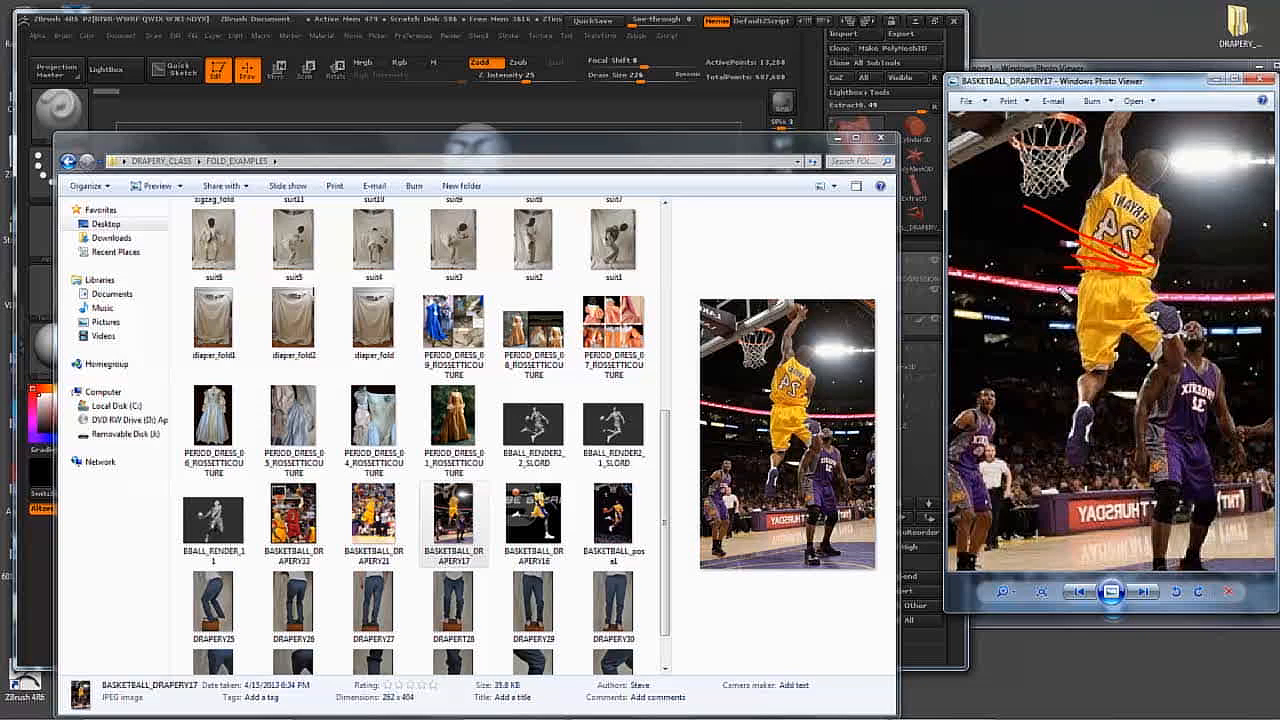
left_click_drag(1103, 193, 1115, 231)
Place the BASKETBALL_DRAPERY16 photo beside the BASKETBALL_pose1 photo and mark the matching folds on the shorts and jersey in both
key("Right")
left_click_drag(1158, 76, 832, 116)
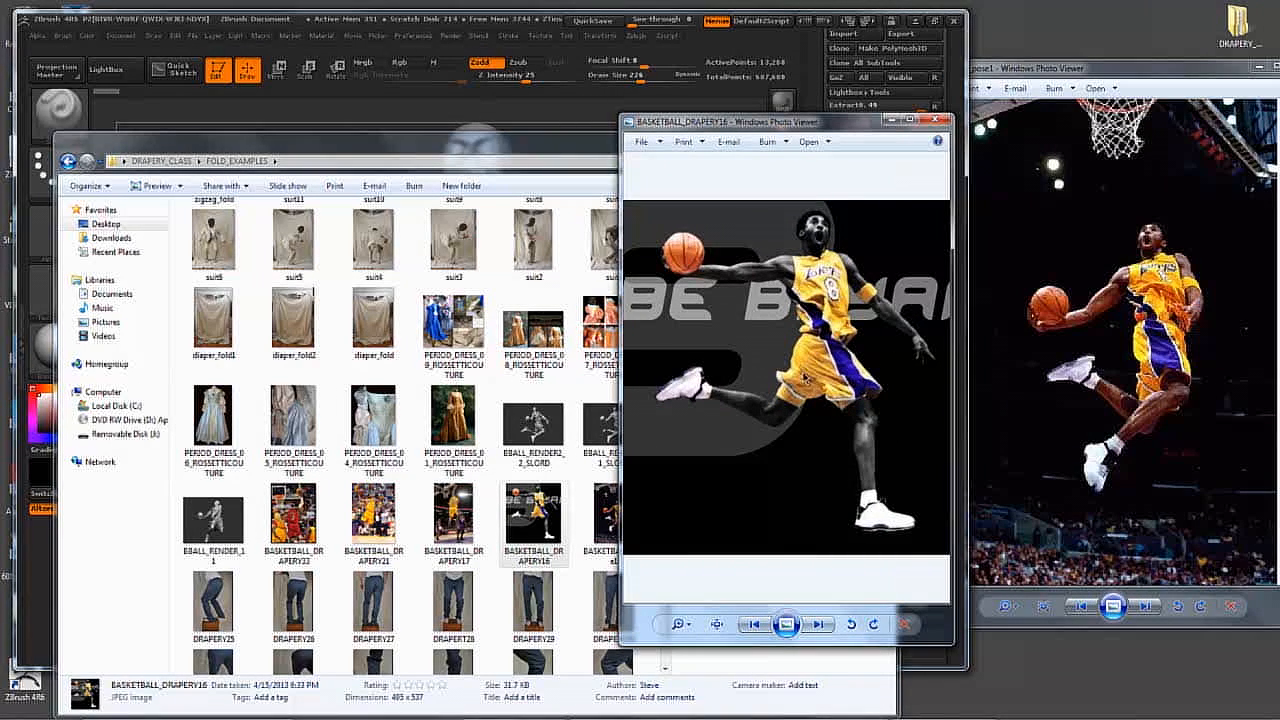
left_click_drag(791, 369, 790, 377)
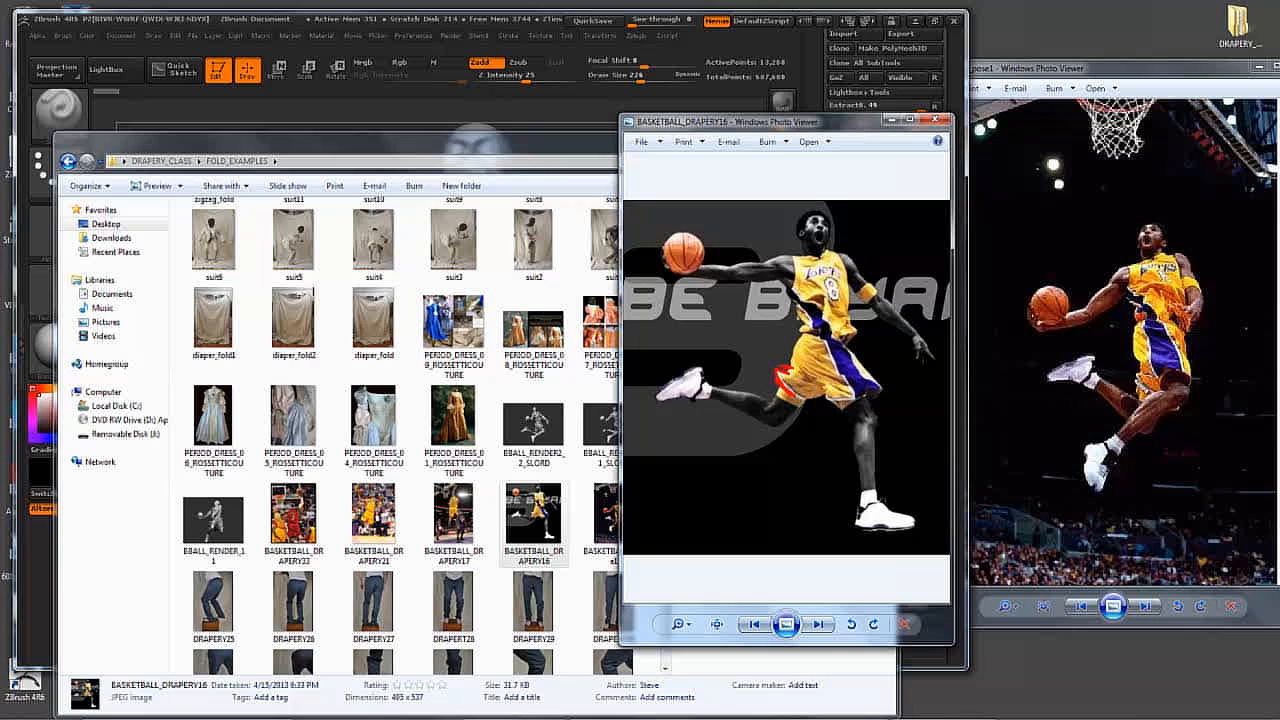
left_click_drag(1146, 380, 1128, 367)
mouse_move(833, 366)
left_mouse_down()
mouse_move(804, 349)
mouse_move(862, 388)
left_mouse_up()
left_click_drag(822, 306, 799, 329)
mouse_move(1158, 300)
left_mouse_down()
mouse_move(1172, 289)
mouse_move(1142, 293)
left_mouse_up()
left_click_drag(802, 297, 836, 303)
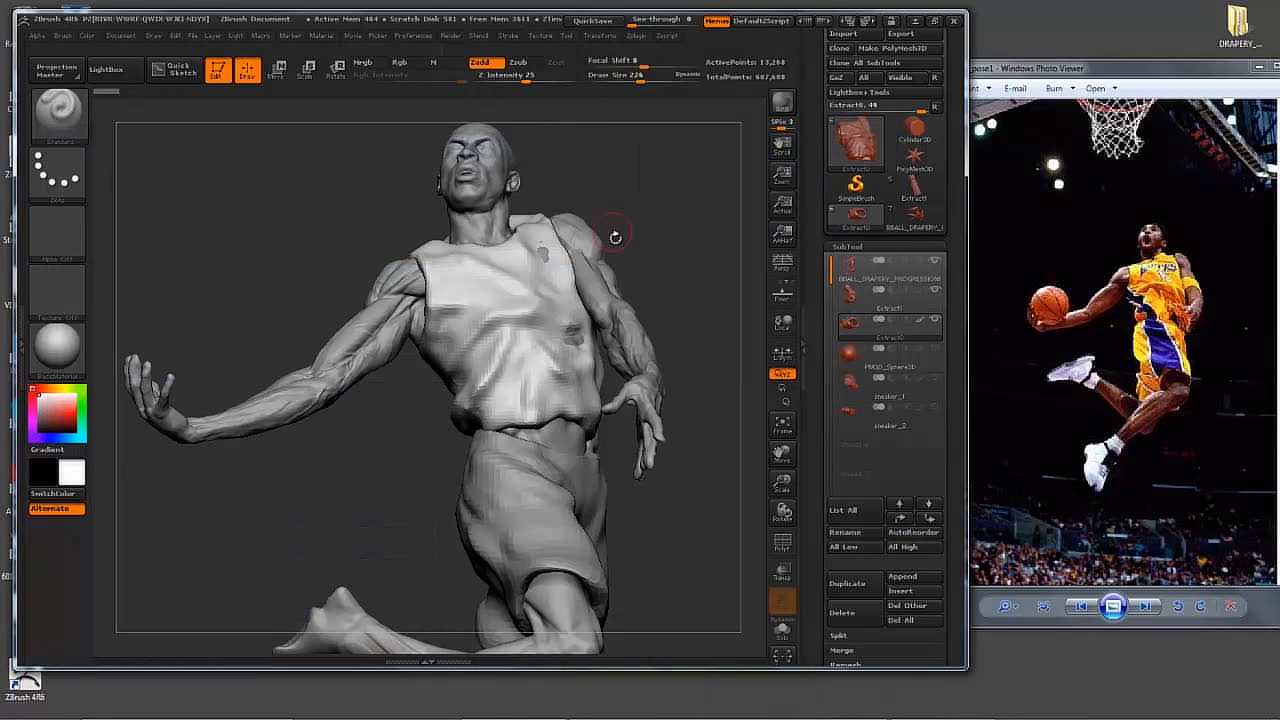
Mark the jersey folds on the reference photo and carve a matching fold across the sculpt's midsection with the Standard brush, Zsub, Z Intensity 16
left_click(783, 205)
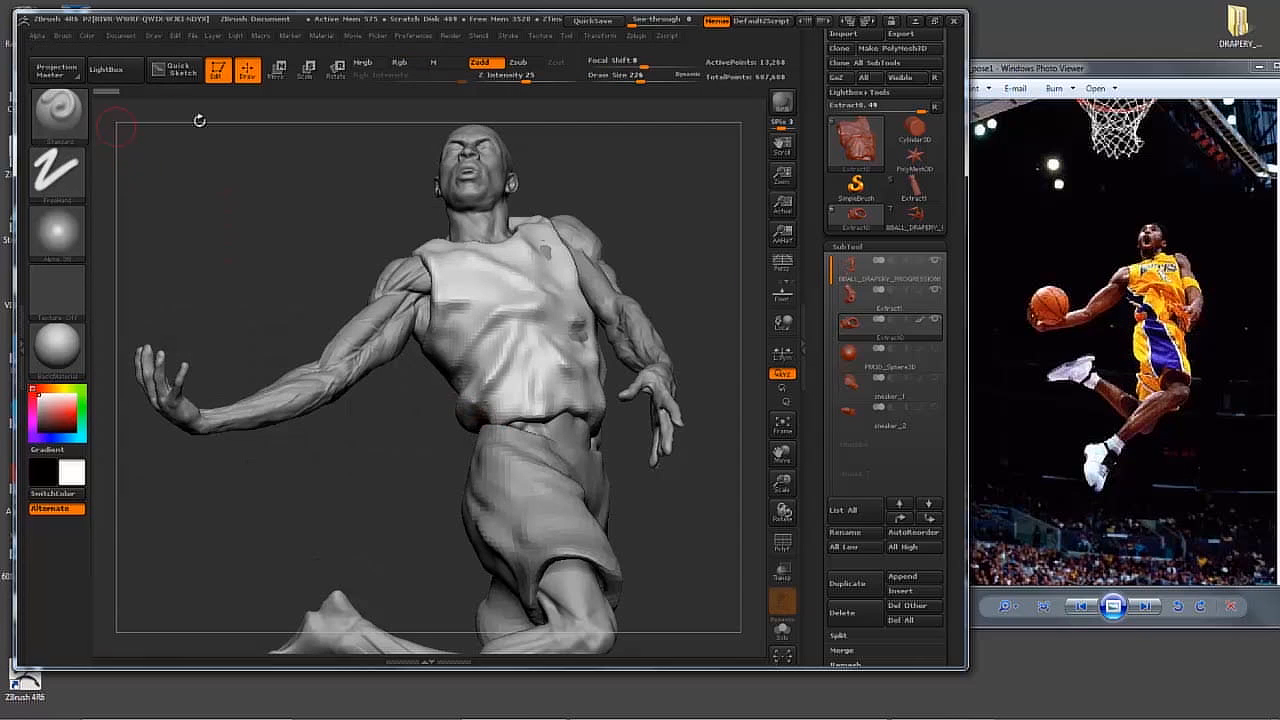
left_click(510, 36)
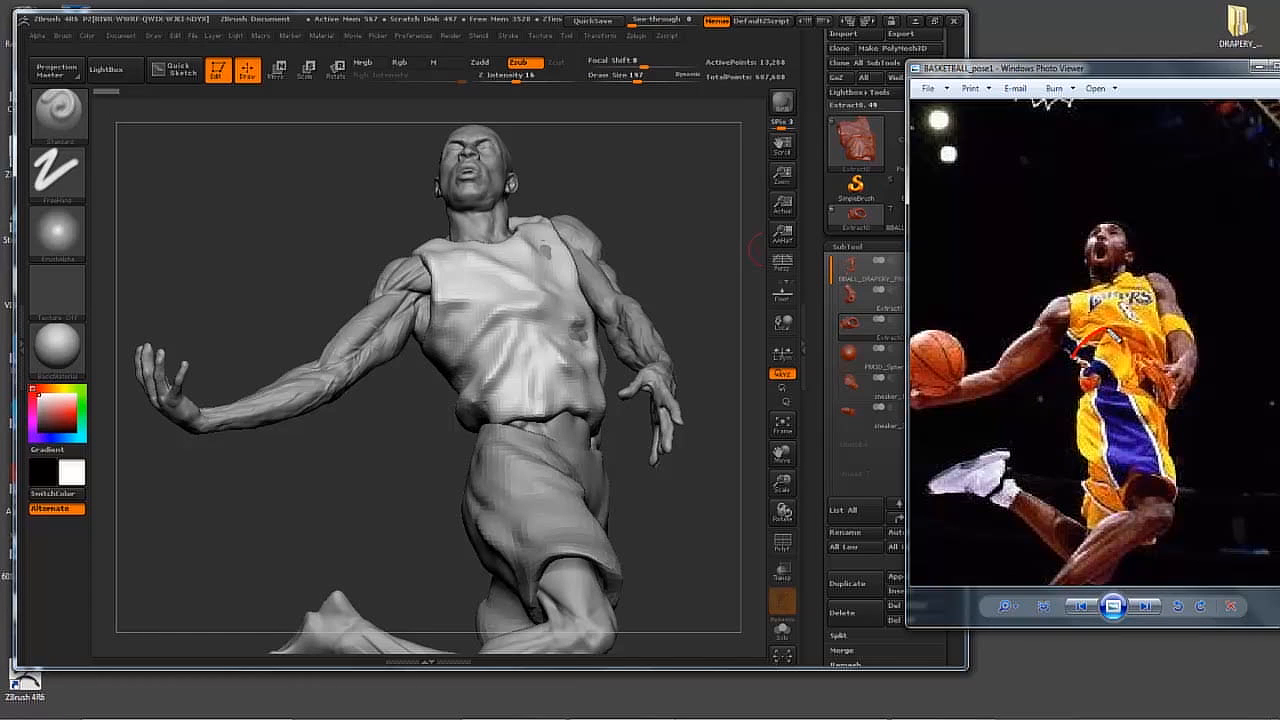
left_click_drag(1139, 361, 1165, 388)
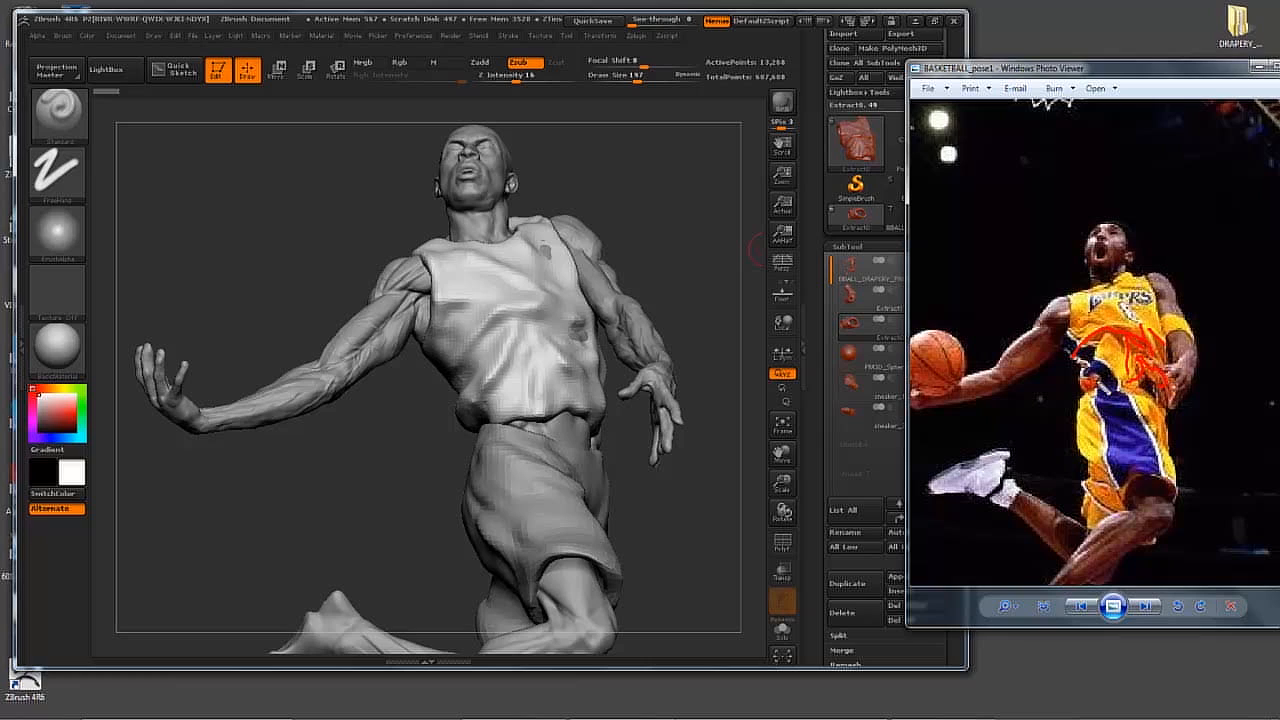
left_click_drag(1118, 334, 1086, 400)
left_click_drag(1130, 273, 1103, 339)
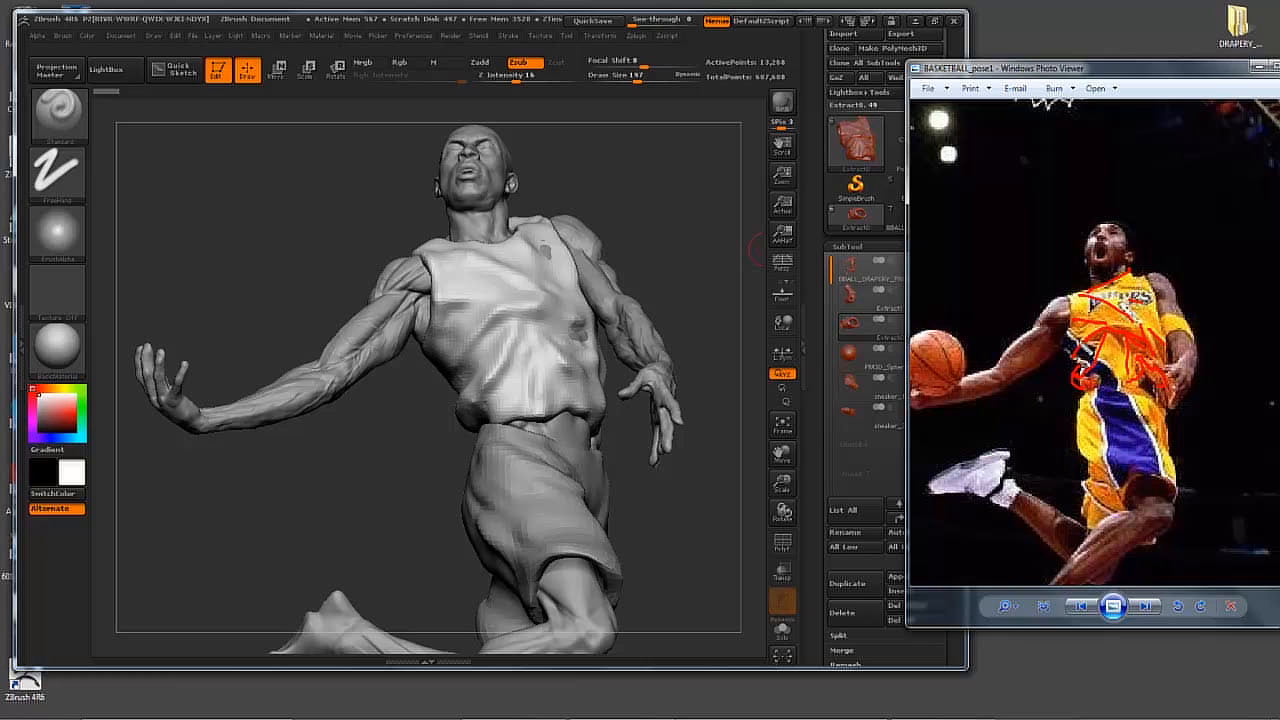
left_click_drag(1078, 332, 1110, 379)
key("Escape")
mouse_move(474, 344)
left_mouse_down()
mouse_move(522, 314)
mouse_move(584, 330)
left_mouse_up()
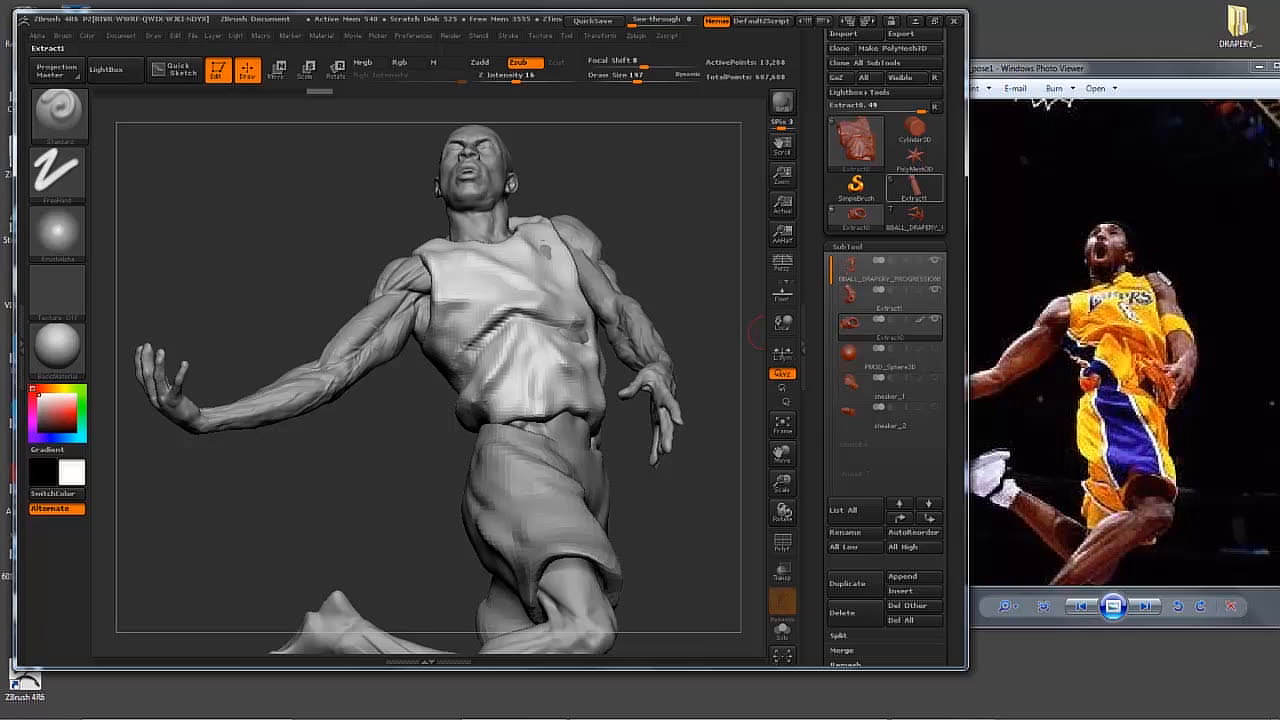
Compare the pose's tension lines by marking shoulder-to-foot and cross-chest lines on both the reference photo and the sculpt
mouse_move(1157, 272)
left_mouse_down()
mouse_move(1123, 235)
mouse_move(1046, 302)
mouse_move(1150, 328)
mouse_move(1163, 280)
mouse_move(1003, 497)
left_mouse_up()
left_click_drag(570, 220, 420, 573)
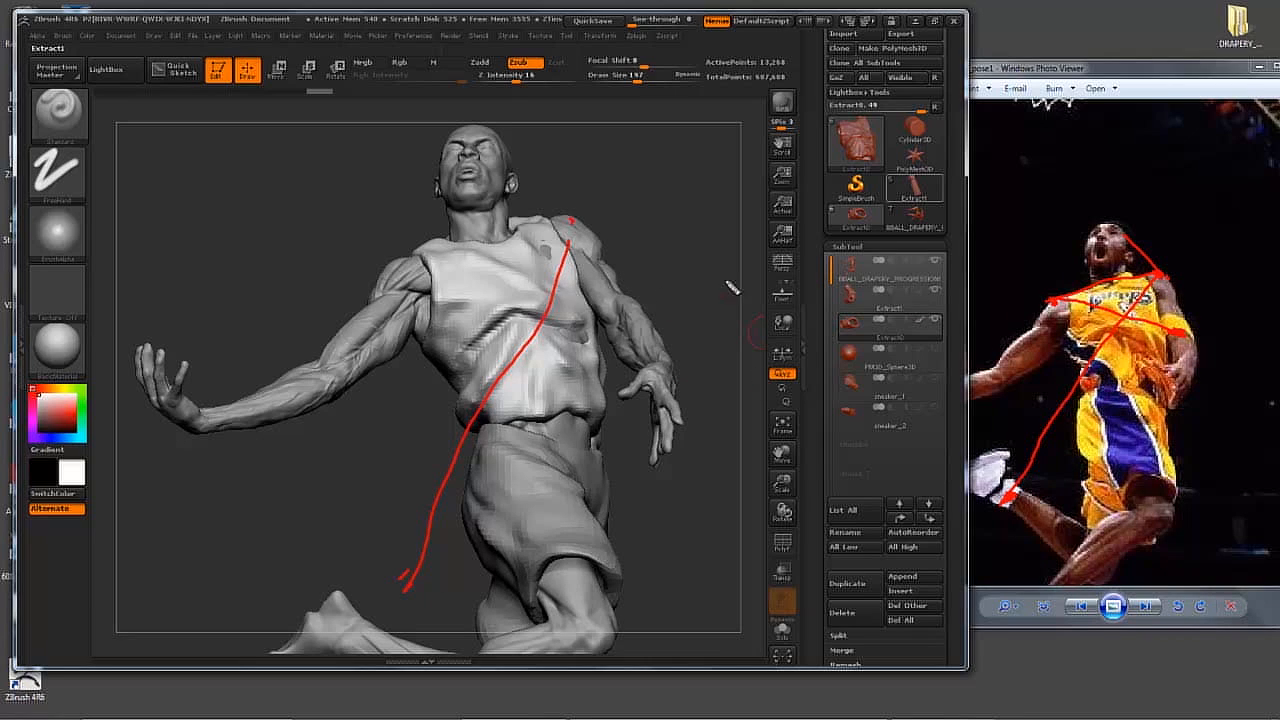
left_click_drag(392, 262, 615, 303)
left_click_drag(1120, 327, 977, 331)
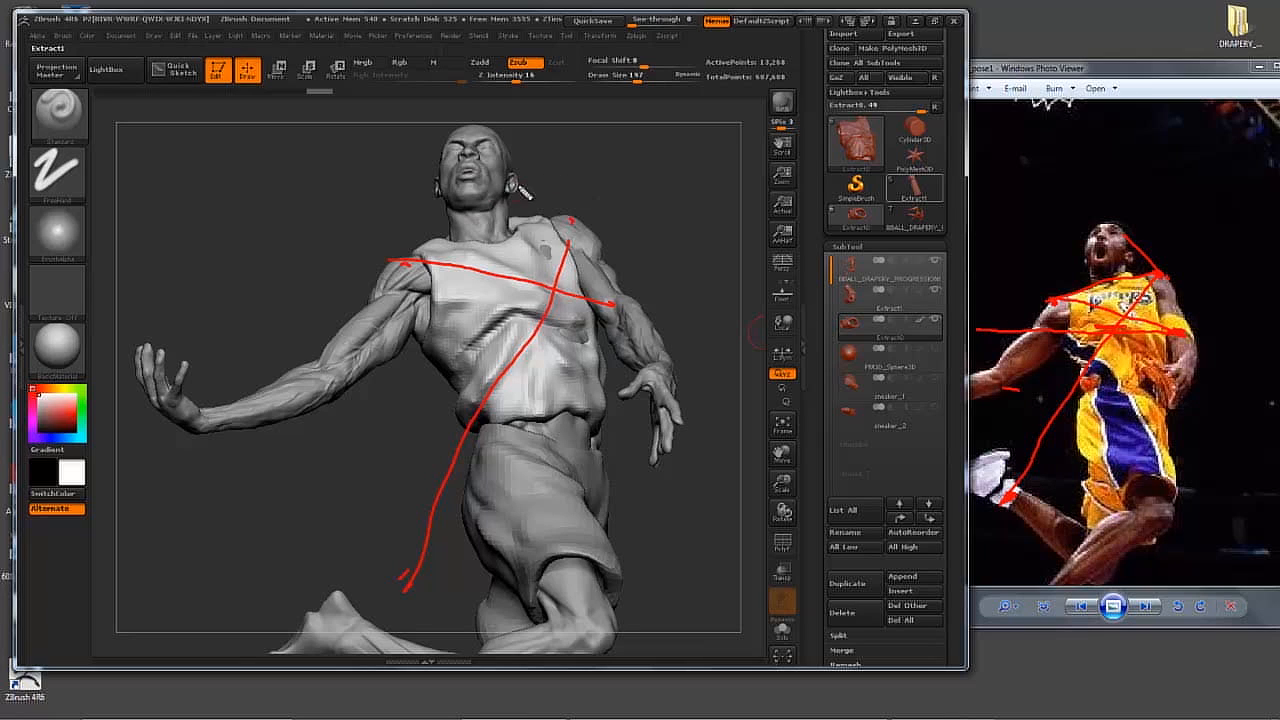
left_click_drag(610, 308, 286, 306)
key("Escape")
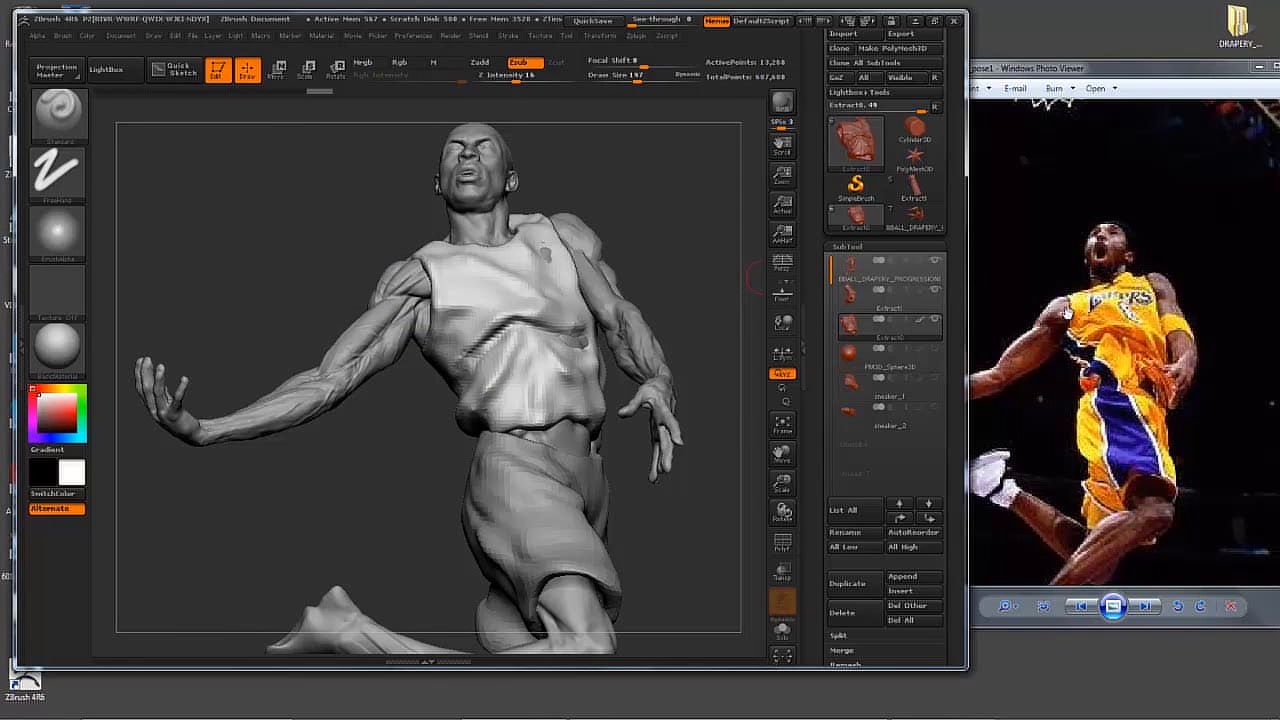
Turn on perspective and adjust the camera's angle of view in the drawing settings
left_click(779, 266)
left_click(779, 266)
left_click(122, 37)
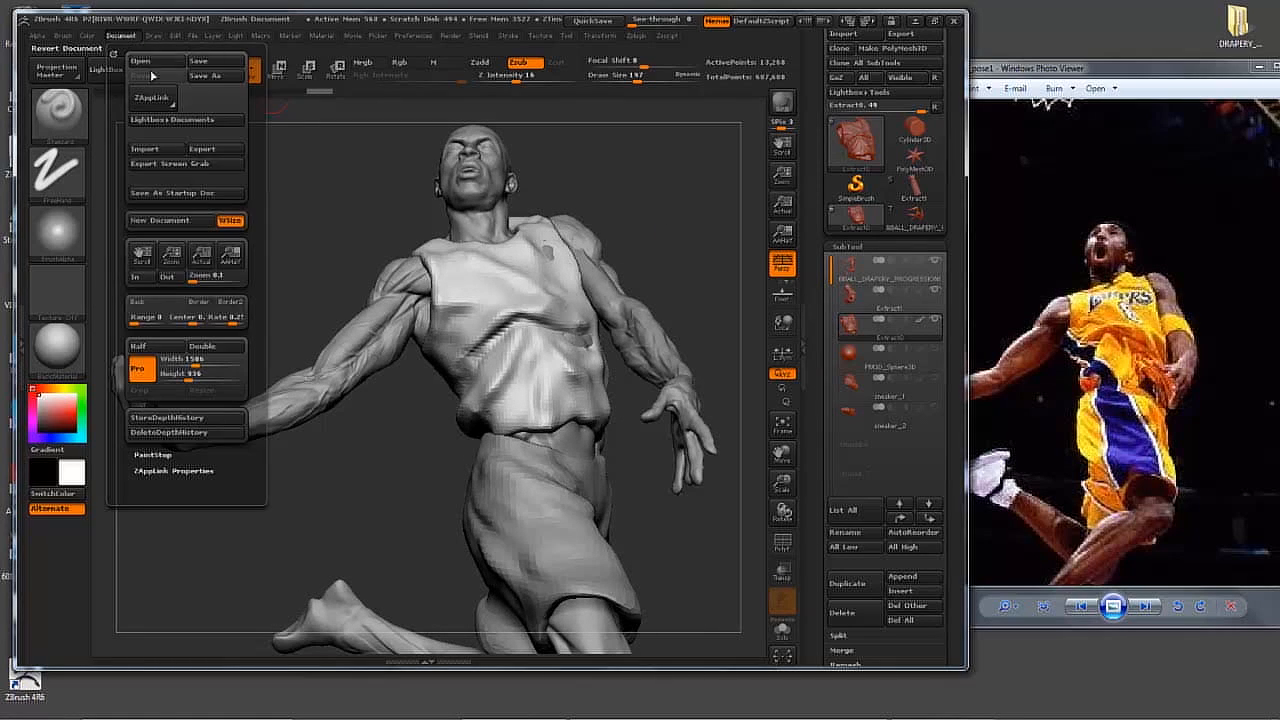
left_click(155, 37)
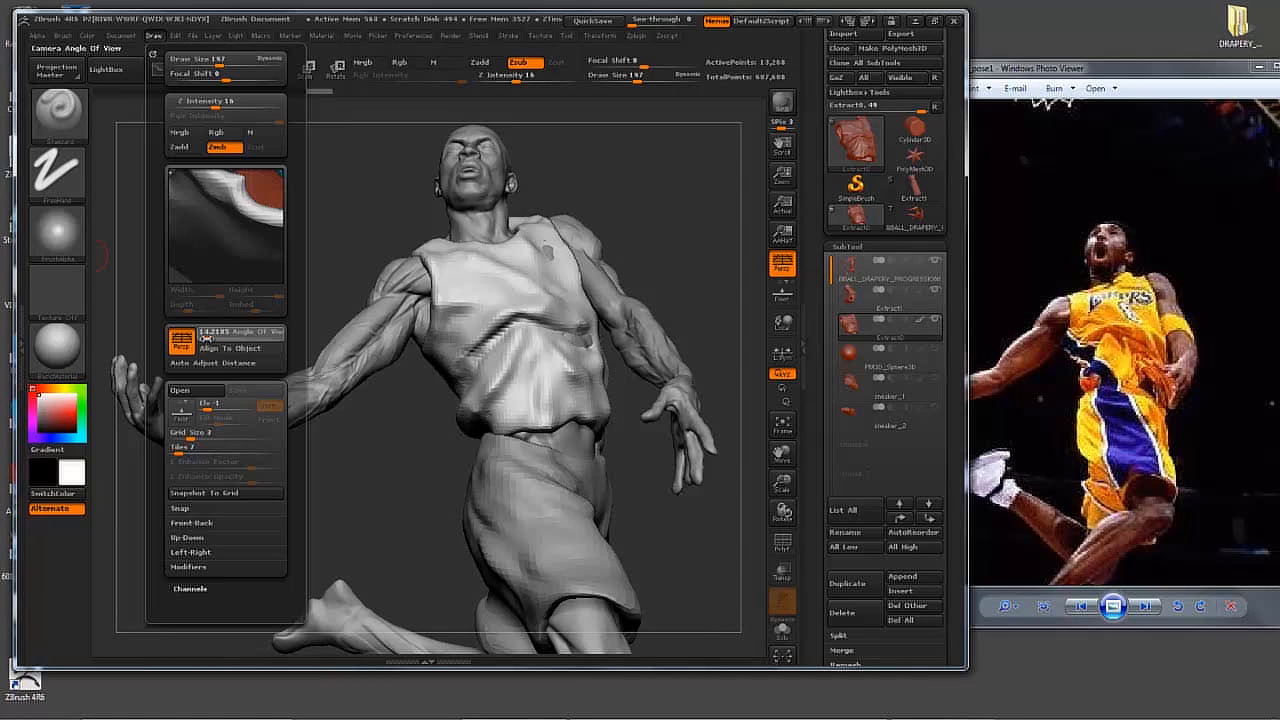
left_click_drag(205, 339, 208, 339)
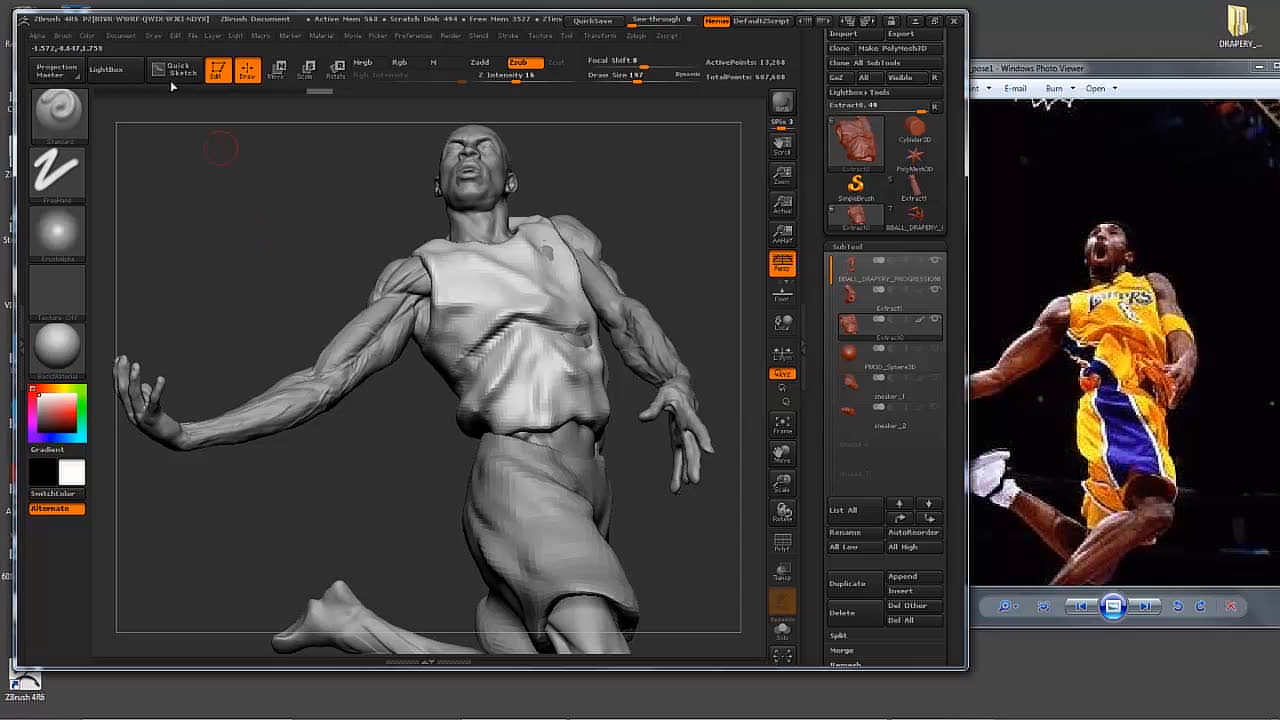
left_click(154, 37)
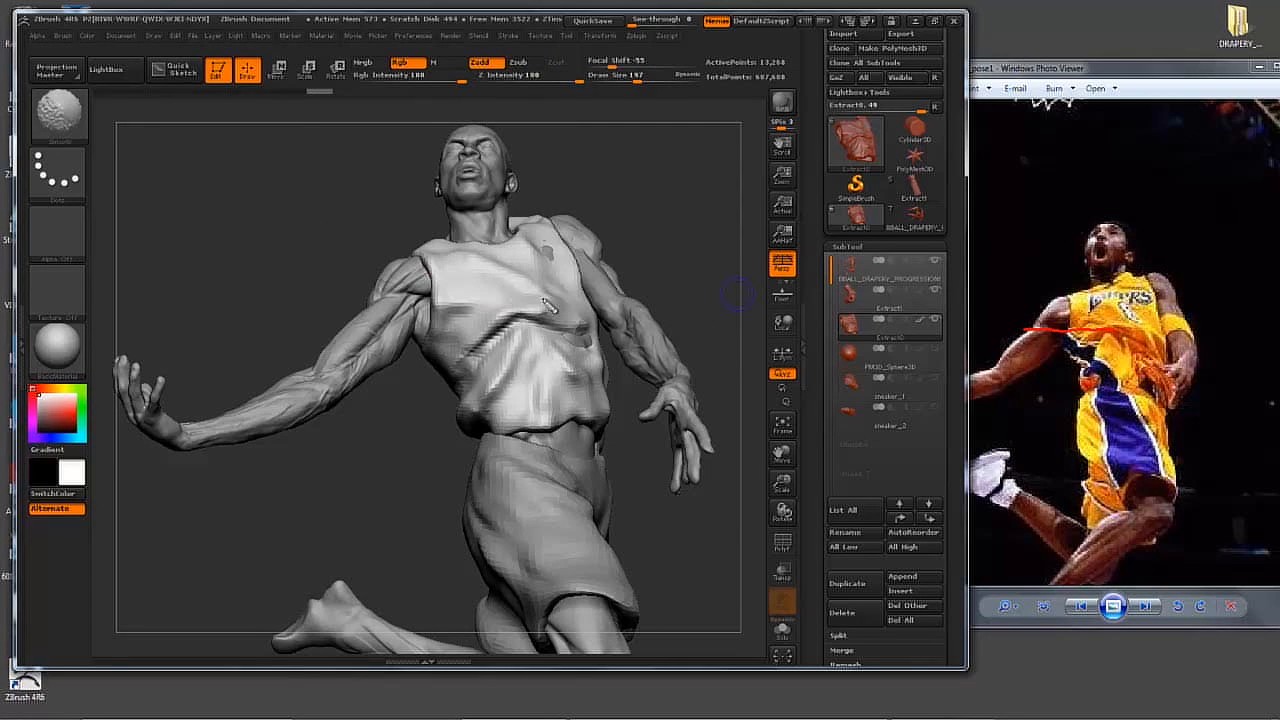
Mark the height of the chest fold on the sculpt and photo, and shift that fold upward with the Move brush at Draw Size 741
mouse_move(313, 317)
left_mouse_down()
mouse_move(525, 316)
mouse_move(516, 346)
left_mouse_up()
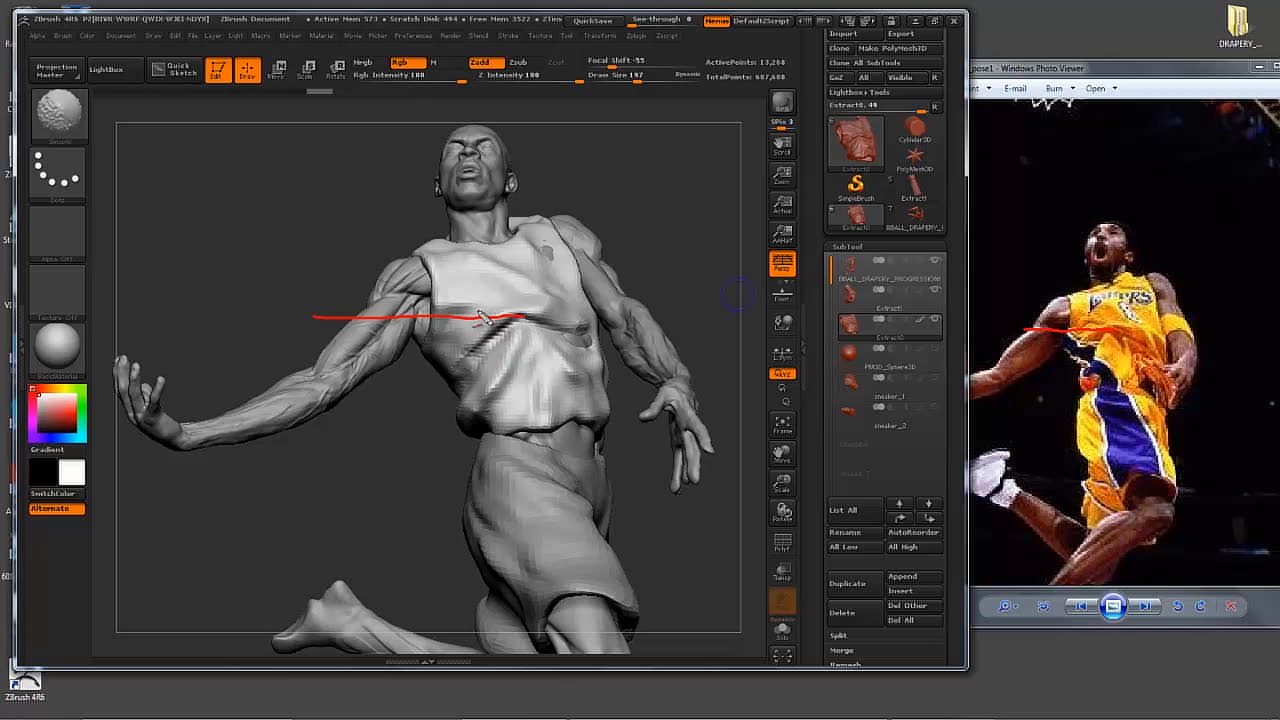
mouse_move(1114, 336)
left_mouse_down()
mouse_move(1130, 386)
mouse_move(1087, 389)
mouse_move(1134, 380)
left_mouse_up()
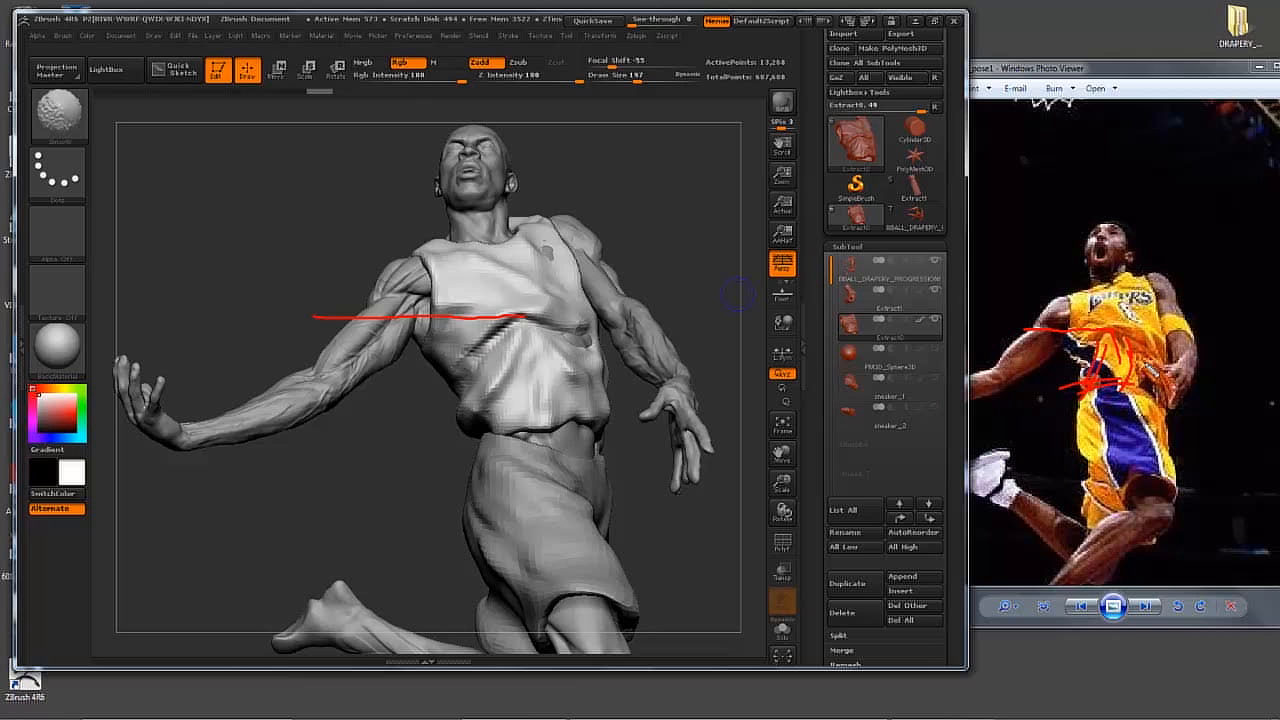
key("ctrl+shift+d")
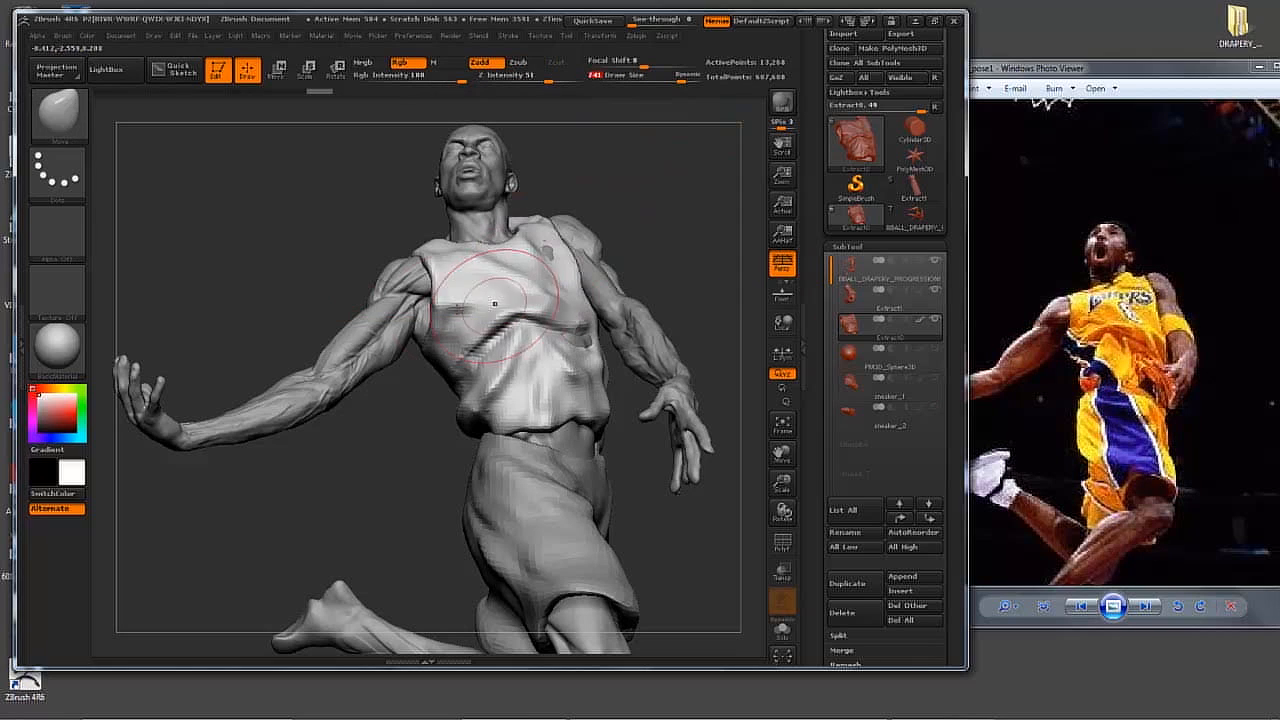
left_click_drag(517, 315, 523, 303)
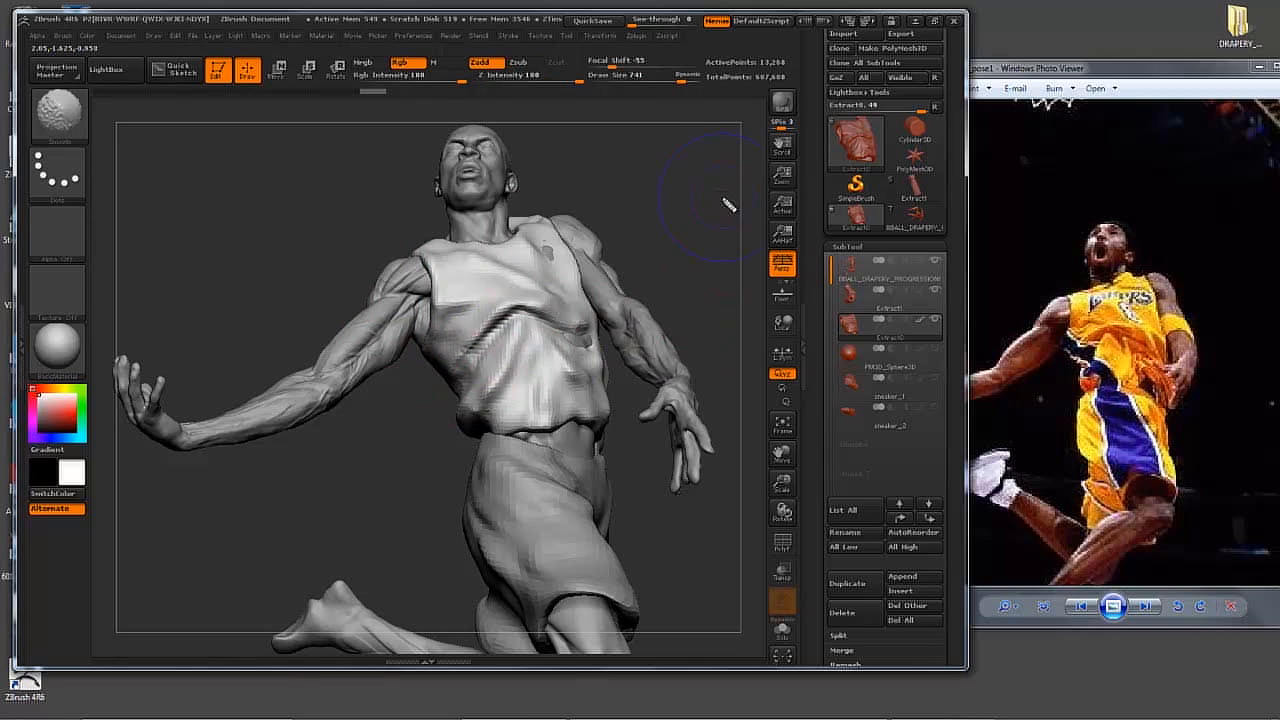
Mark the side fold on both the photo and the sculpt, and the shoulder-to-waist tension lines on the photo's jersey
left_click_drag(1109, 326, 1060, 364)
left_click_drag(496, 313, 447, 374)
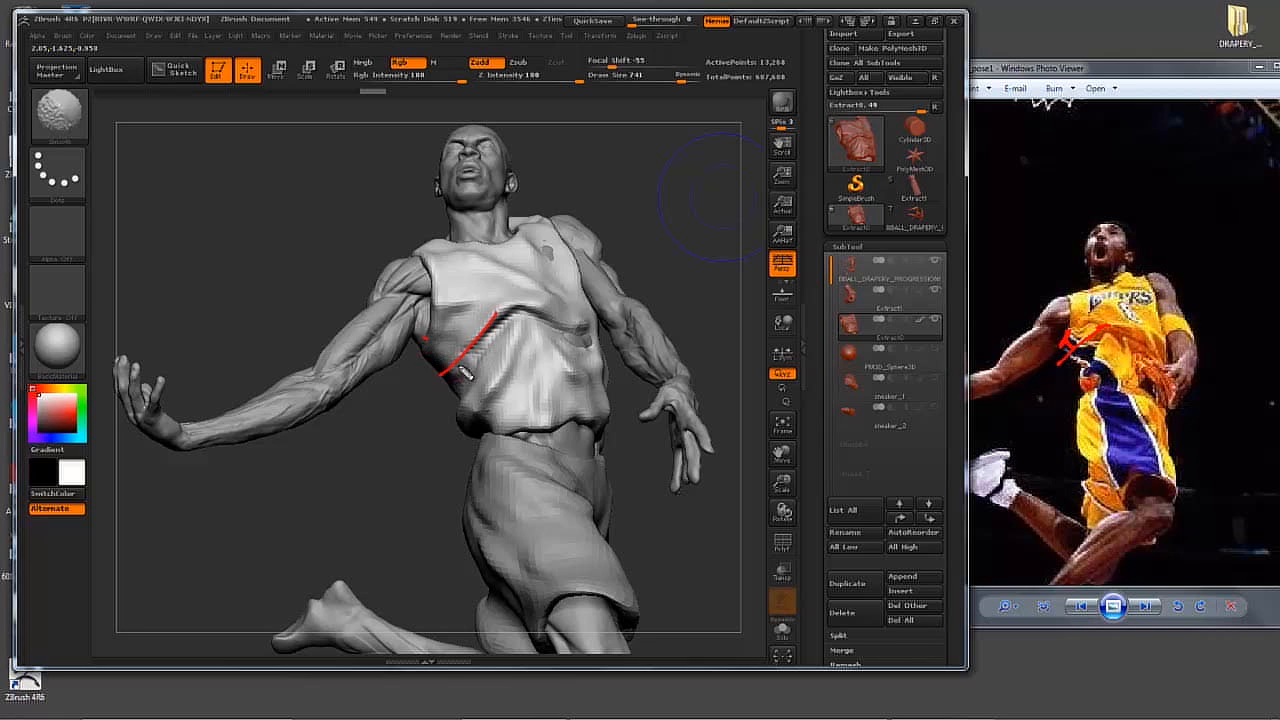
mouse_move(914, 157)
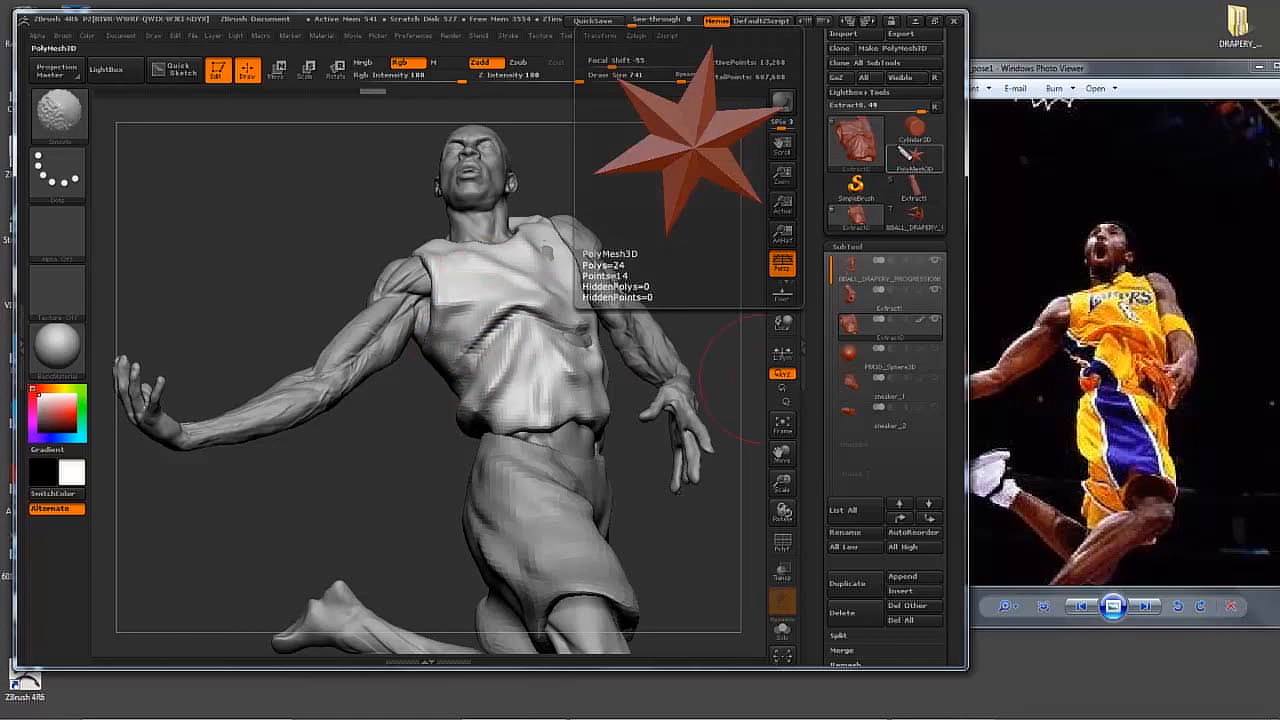
left_click_drag(1066, 354, 1072, 291)
mouse_move(1143, 272)
left_mouse_down()
mouse_move(1166, 350)
mouse_move(1121, 326)
left_mouse_up()
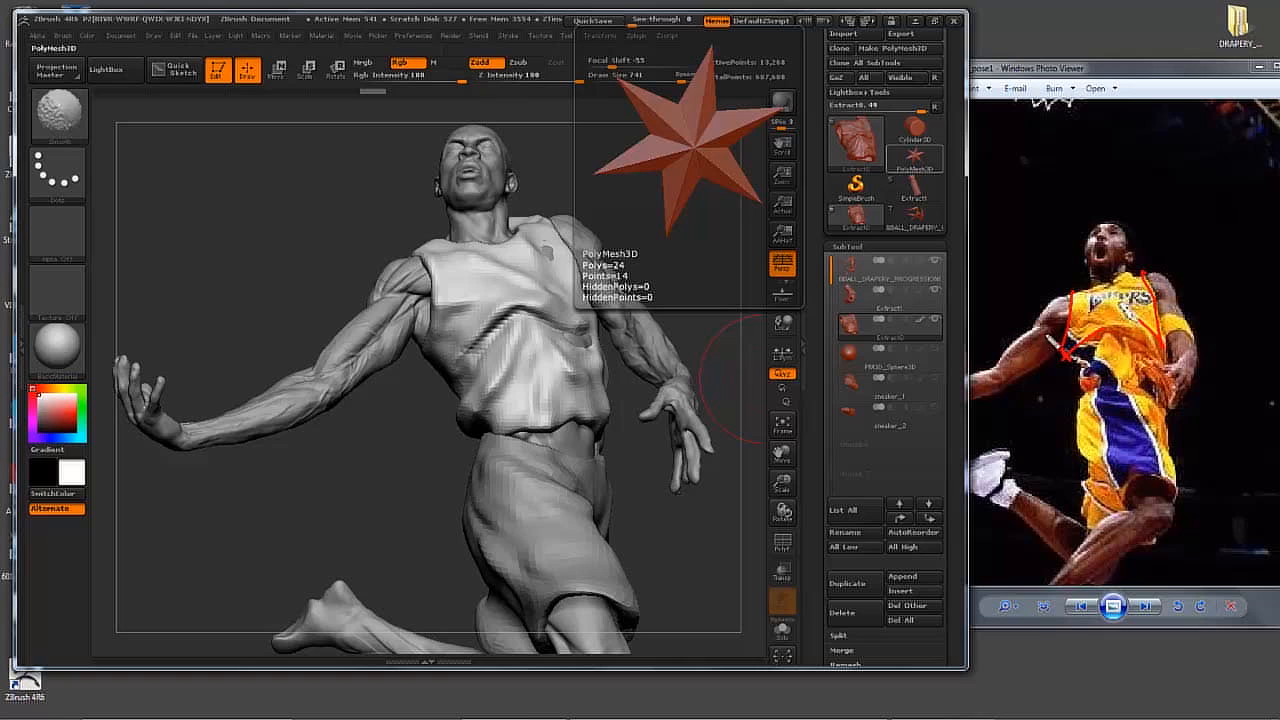
left_click_drag(1060, 295, 1142, 269)
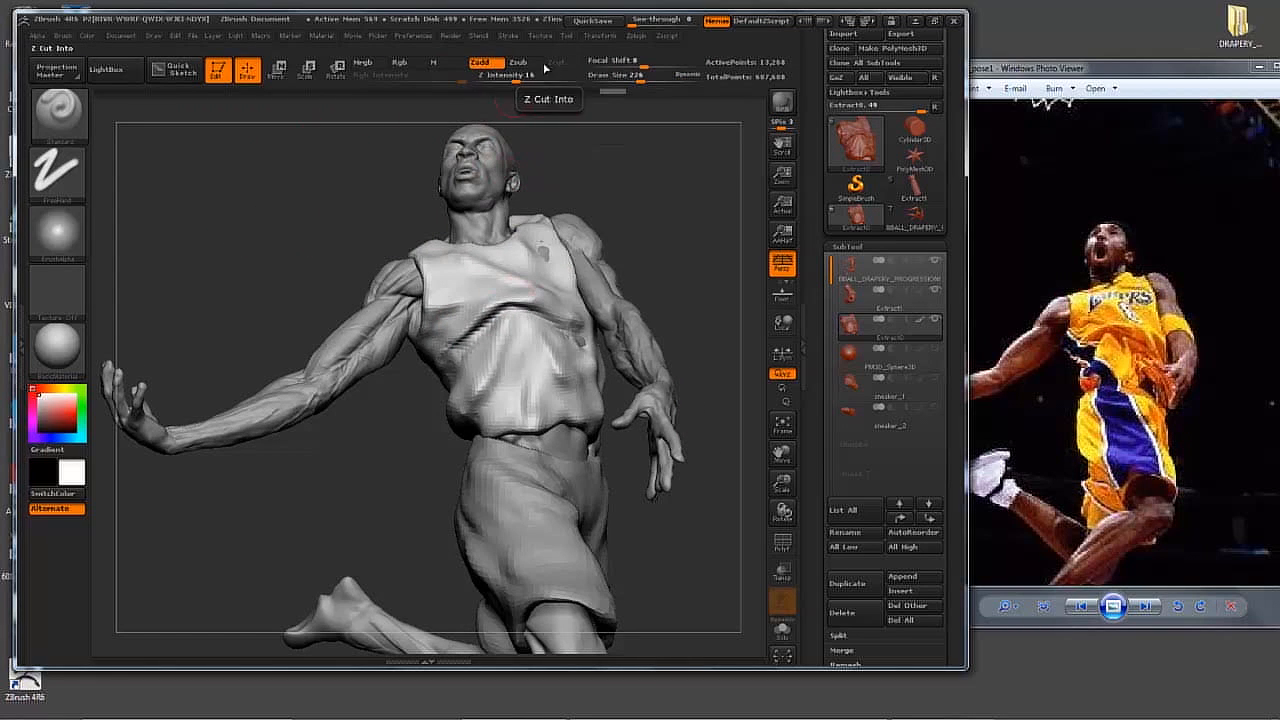
Build up folds across the jersey's chest and diagonally from the shoulder with the Standard brush, Zadd, Z Intensity 16, Draw Size 226
mouse_move(450, 343)
left_mouse_down()
mouse_move(505, 305)
mouse_move(574, 300)
left_mouse_up()
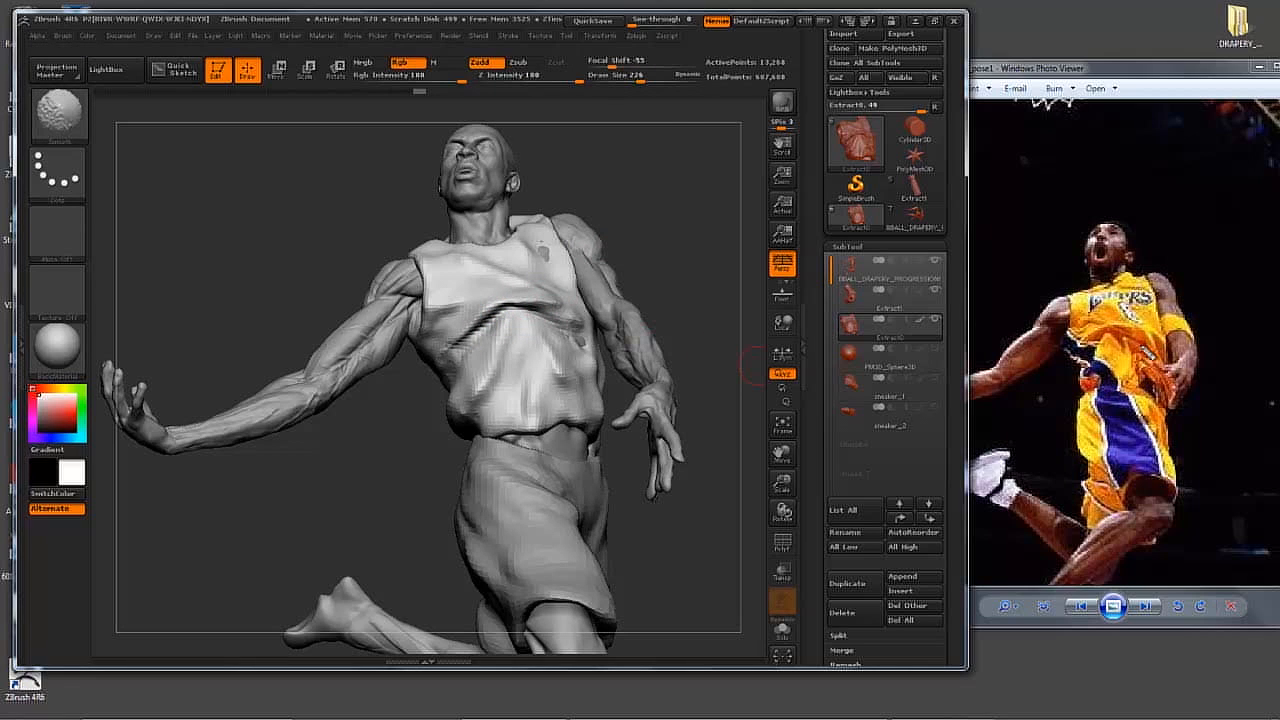
mouse_move(1128, 322)
left_mouse_down()
mouse_move(1141, 333)
mouse_move(1070, 294)
left_mouse_up()
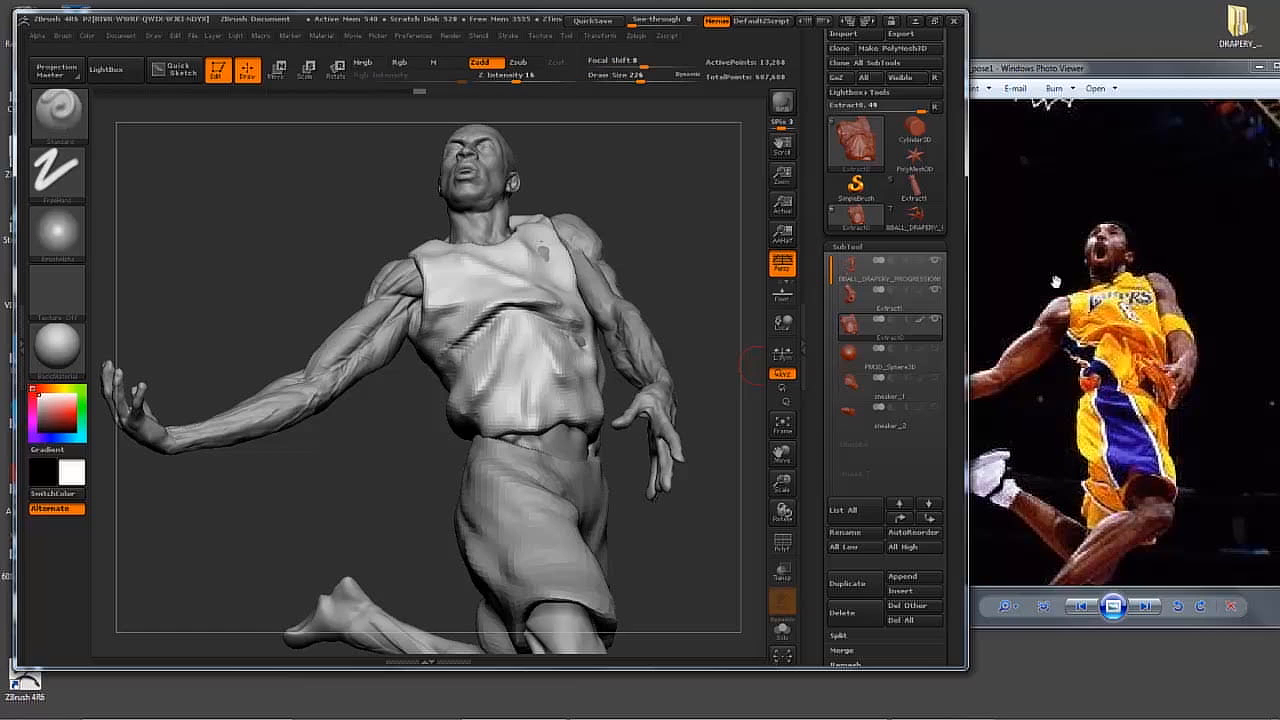
left_click_drag(420, 260, 541, 293)
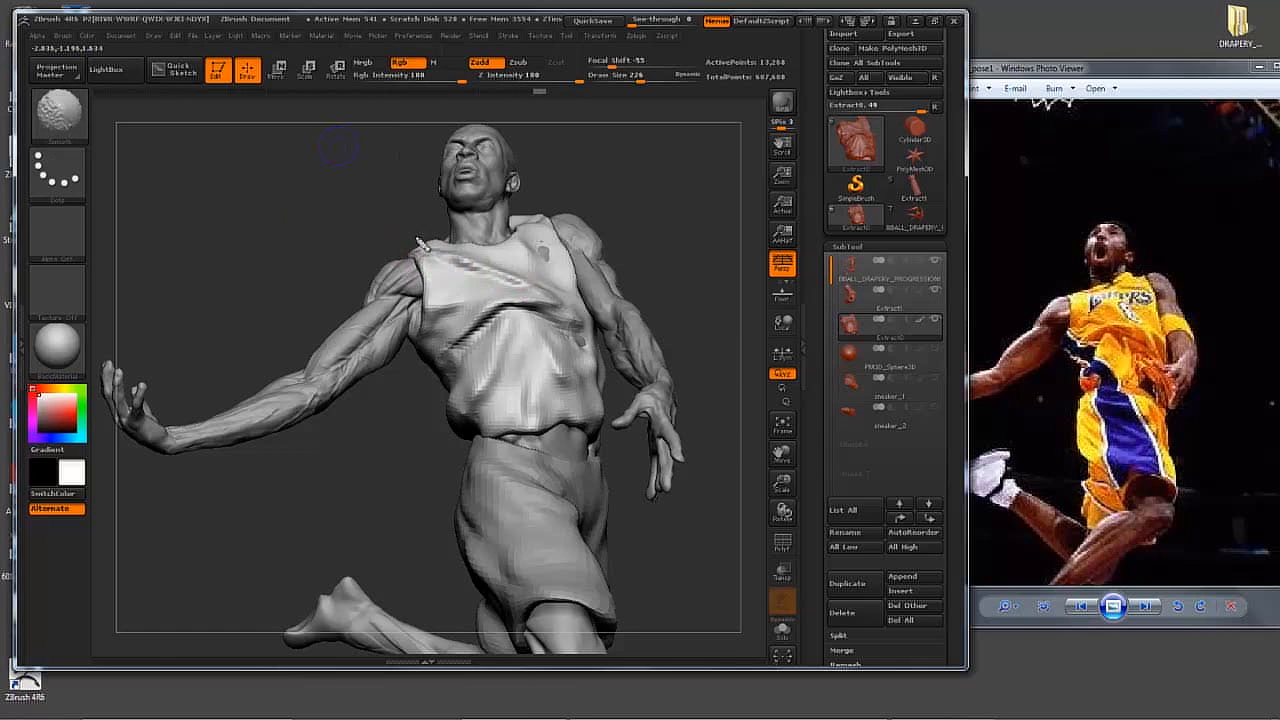
Mark the diagonal pull from the shoulder toward the opposite hand on the sculpt, and the matching lines on the photo
mouse_move(370, 247)
left_mouse_down()
mouse_move(450, 262)
mouse_move(665, 412)
left_mouse_up()
left_click_drag(605, 335, 688, 455)
mouse_move(1080, 296)
left_mouse_down()
mouse_move(1178, 405)
mouse_move(1145, 538)
mouse_move(1050, 584)
mouse_move(993, 473)
mouse_move(1120, 215)
left_mouse_up()
left_click_drag(1050, 550, 1040, 240)
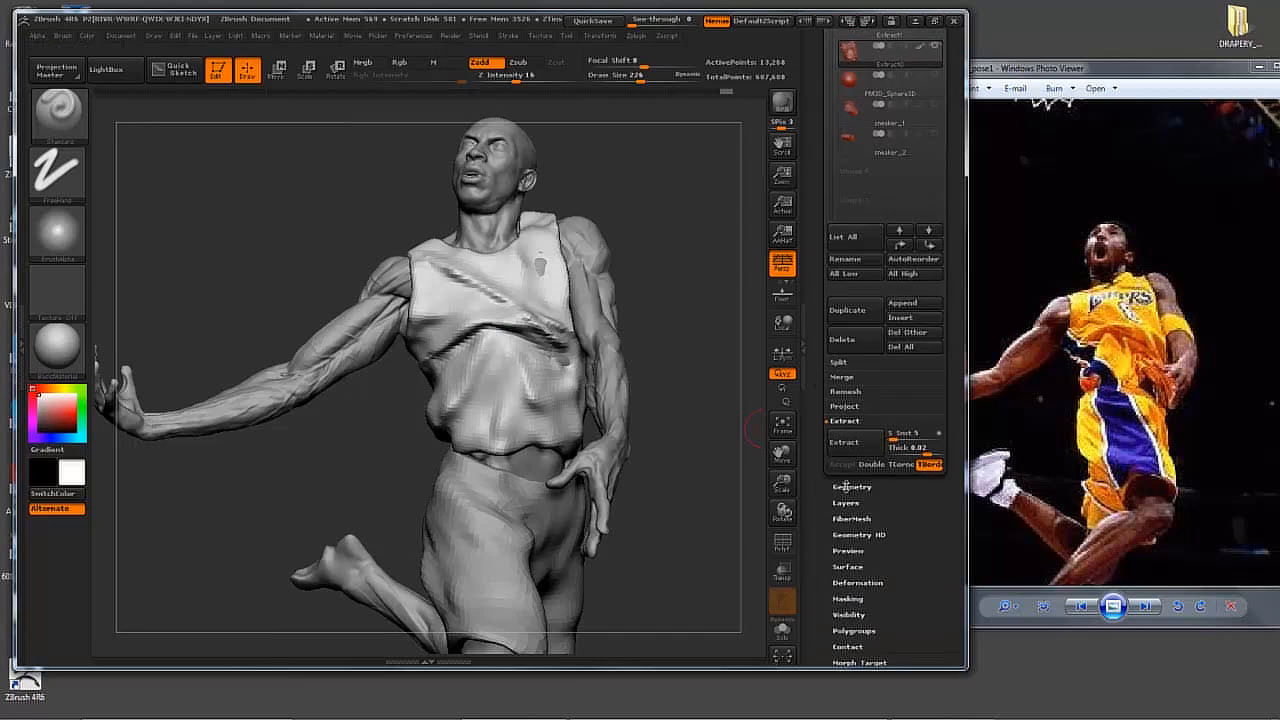
Divide the jersey's geometry once to subdivision level 2
left_click(851, 480)
left_click(848, 341)
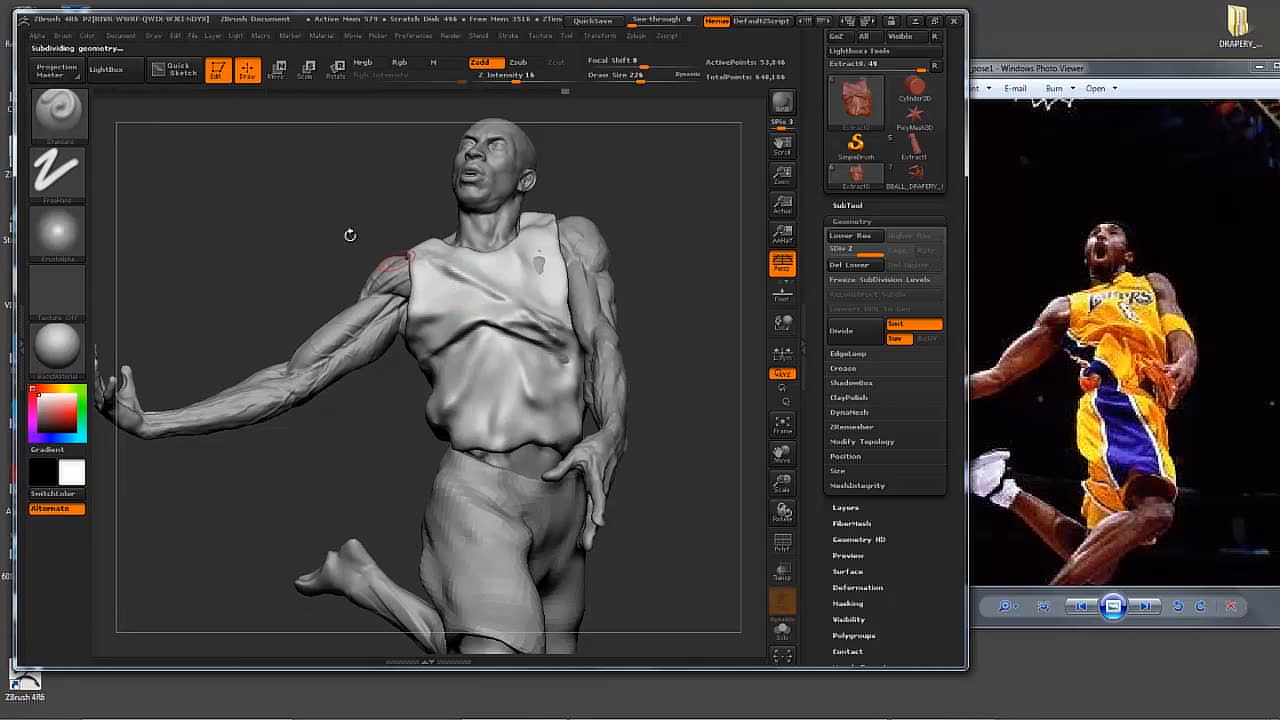
key("shift")
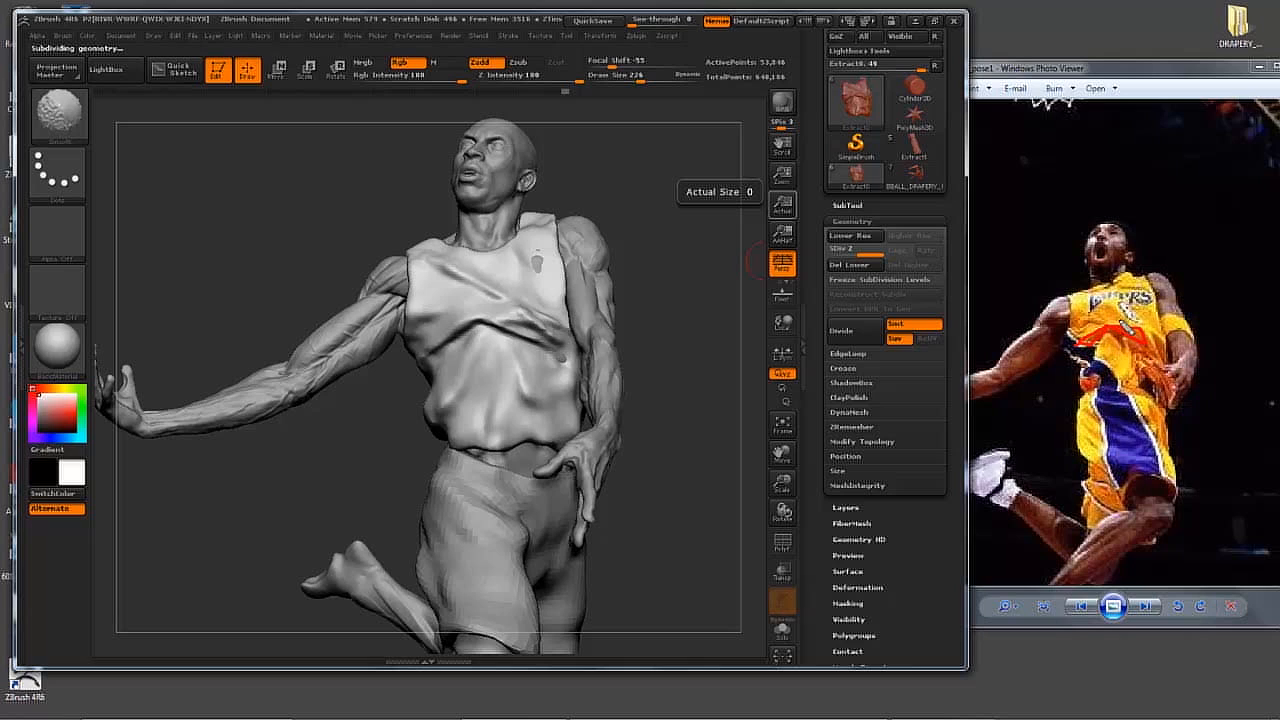
Mark the midsection fold on the jersey photo and bring the BASKETBALL_DRAPERY33 reference photo to the front
left_click_drag(1081, 293, 1161, 350)
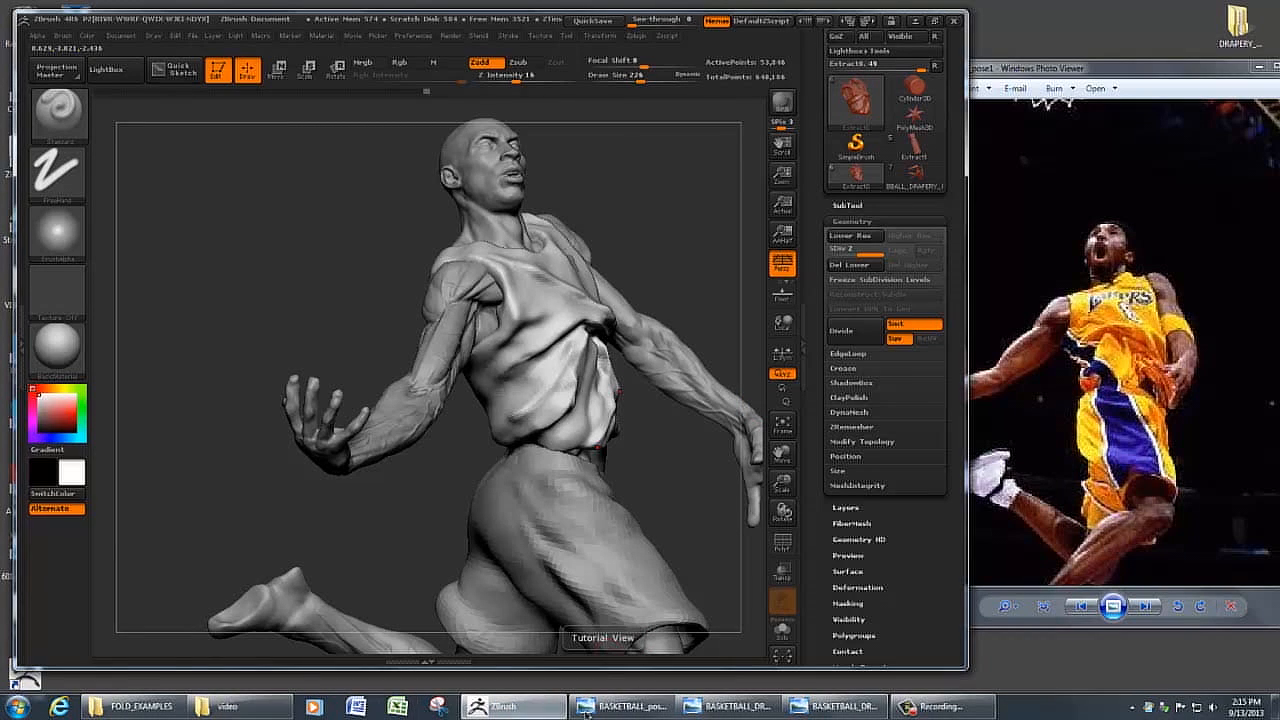
left_click(728, 707)
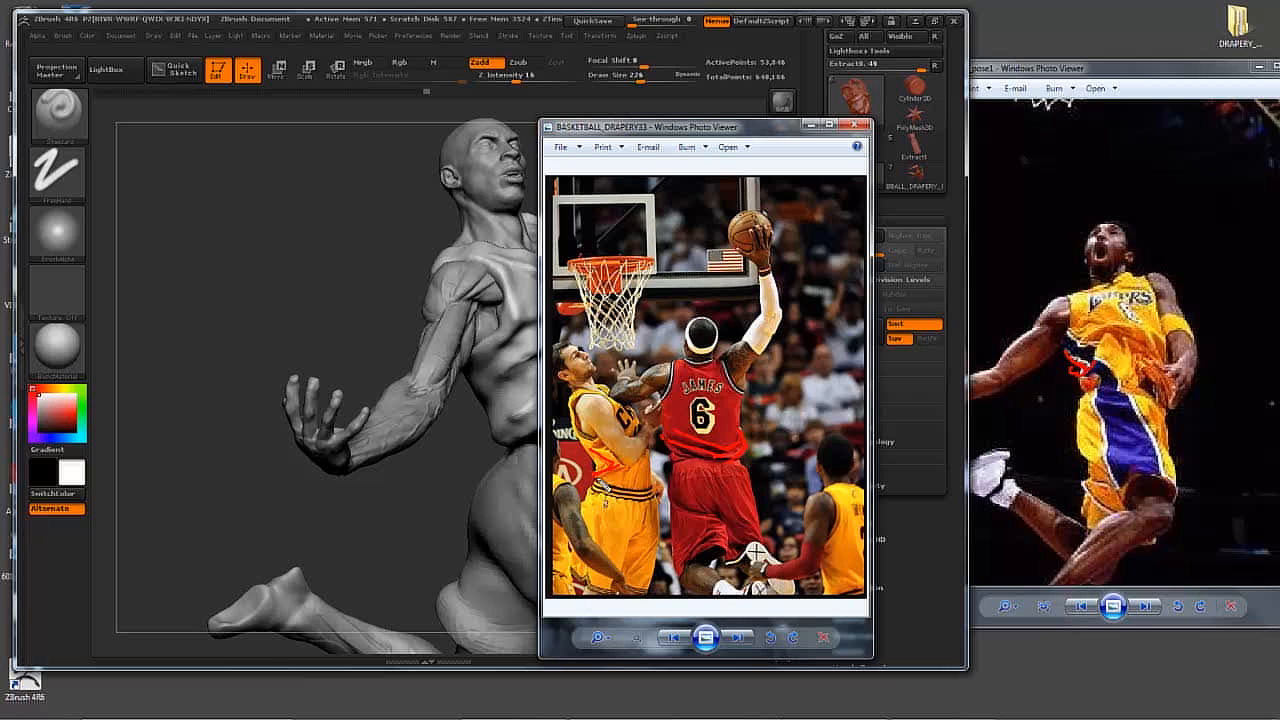
Sculpt diagonal folds across the jersey's mid and lower back with the Standard brush at Z Intensity 16 and Draw Size 226
mouse_move(714, 455)
left_mouse_down()
mouse_move(742, 430)
mouse_move(716, 430)
left_mouse_up()
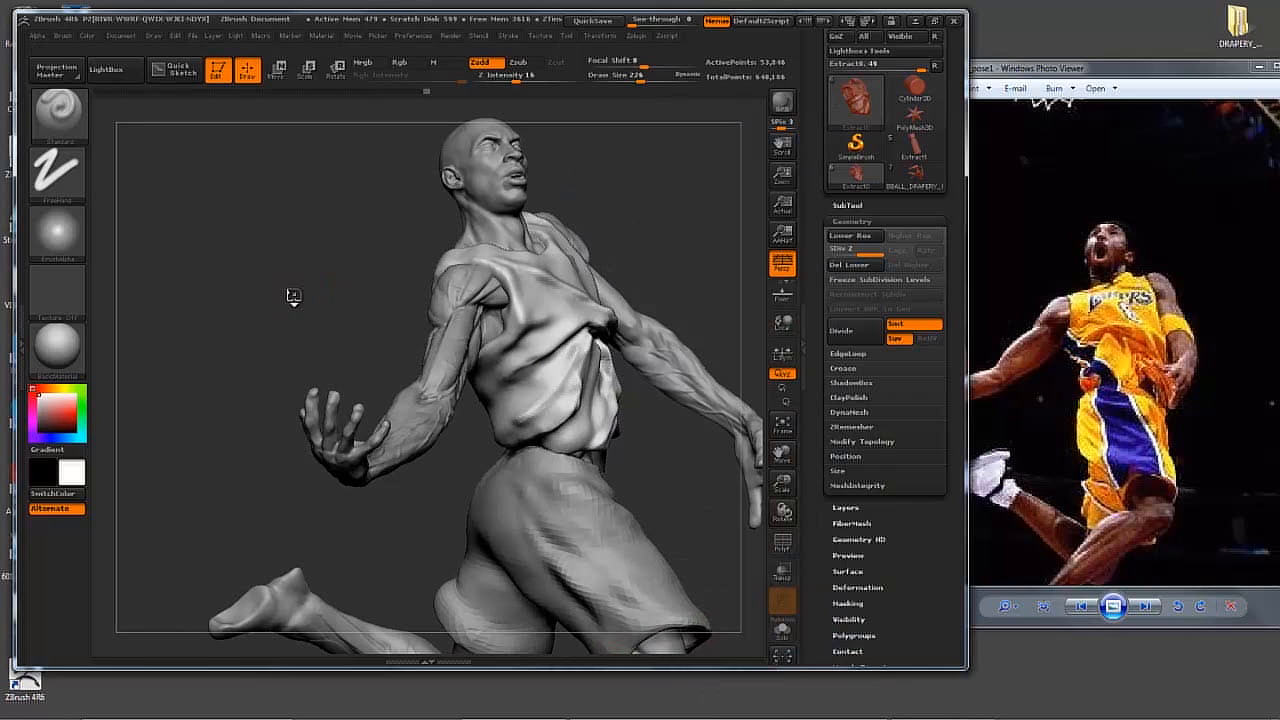
mouse_move(320, 300)
left_mouse_down()
mouse_move(565, 428)
mouse_move(598, 404)
mouse_move(568, 426)
mouse_move(457, 363)
mouse_move(540, 410)
left_mouse_up()
left_click_drag(540, 410, 450, 331)
left_click_drag(450, 331, 543, 414, "alt")
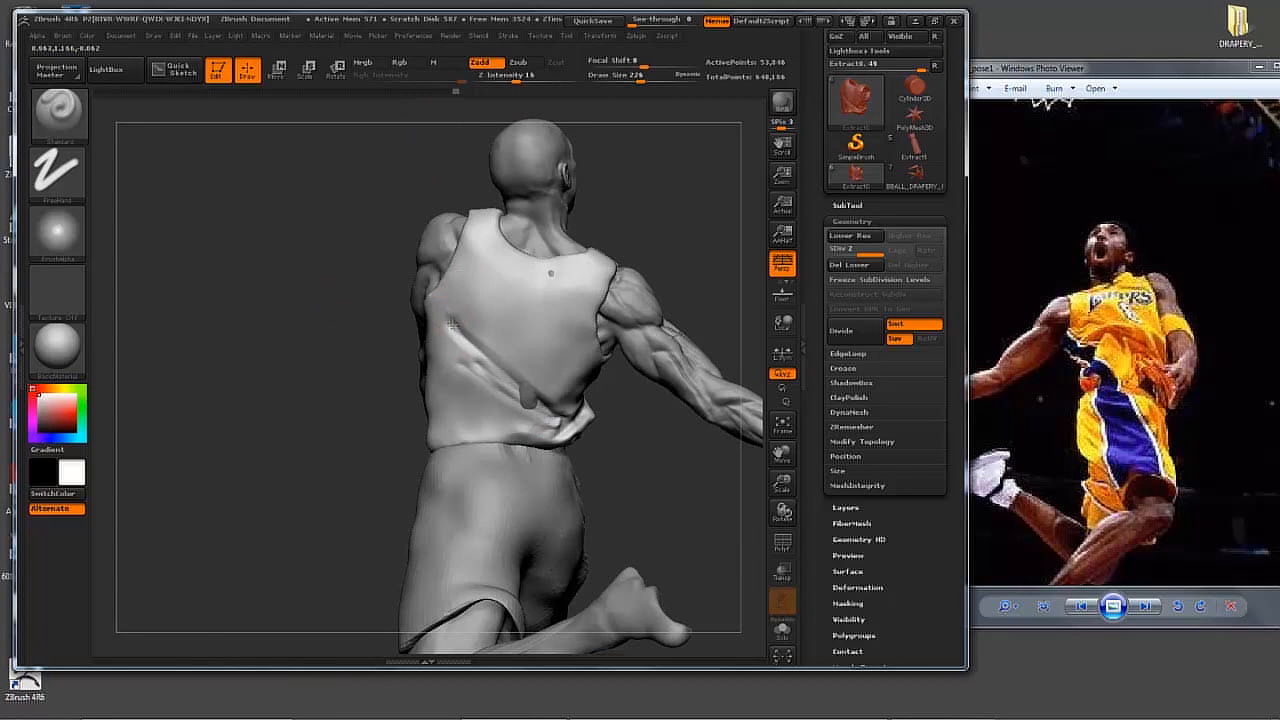
left_click_drag(450, 323, 535, 402)
left_click_drag(453, 327, 545, 408)
left_click_drag(320, 317, 309, 320)
left_click_drag(545, 422, 470, 423)
left_click_drag(350, 340, 325, 325)
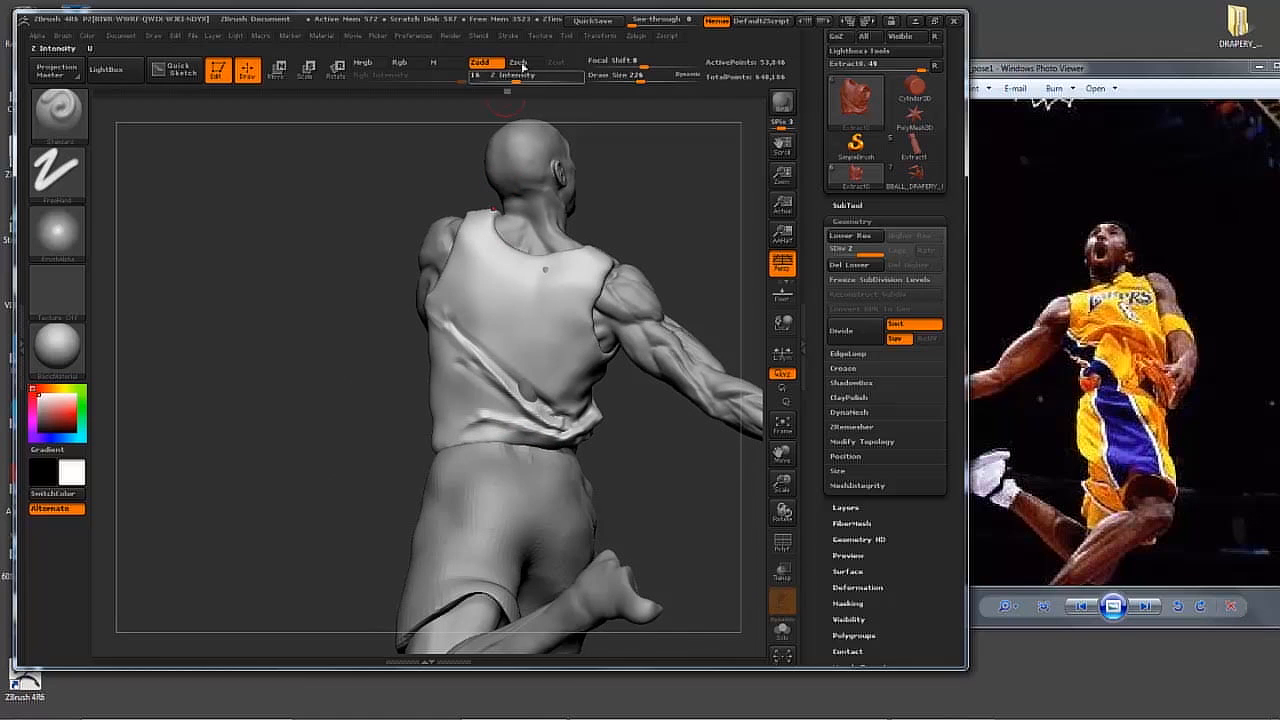
Build long folds from the shoulder strap diagonally down the jersey's back, carving the valleys between them with Zsub
left_click_drag(474, 436, 506, 440)
mouse_move(323, 346)
left_mouse_down()
mouse_move(266, 391)
mouse_move(293, 378)
left_mouse_up()
left_click_drag(472, 243, 573, 399)
left_click_drag(360, 206, 310, 188)
mouse_move(474, 262)
left_mouse_down()
mouse_move(489, 346)
mouse_move(563, 358)
left_mouse_up()
left_click_drag(372, 212, 432, 233)
left_click_drag(488, 335, 530, 385, "alt")
mouse_move(389, 237)
left_mouse_down()
mouse_move(332, 212)
mouse_move(432, 242)
left_mouse_up()
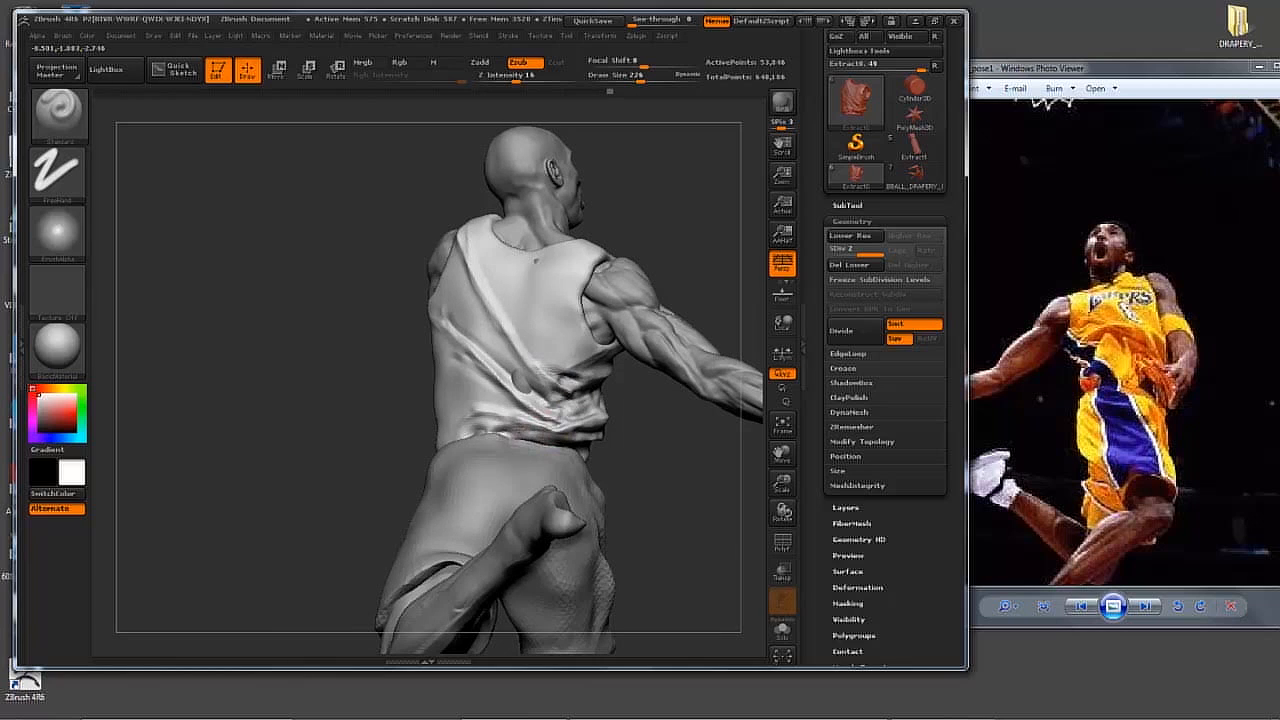
left_click_drag(497, 335, 533, 387, "alt")
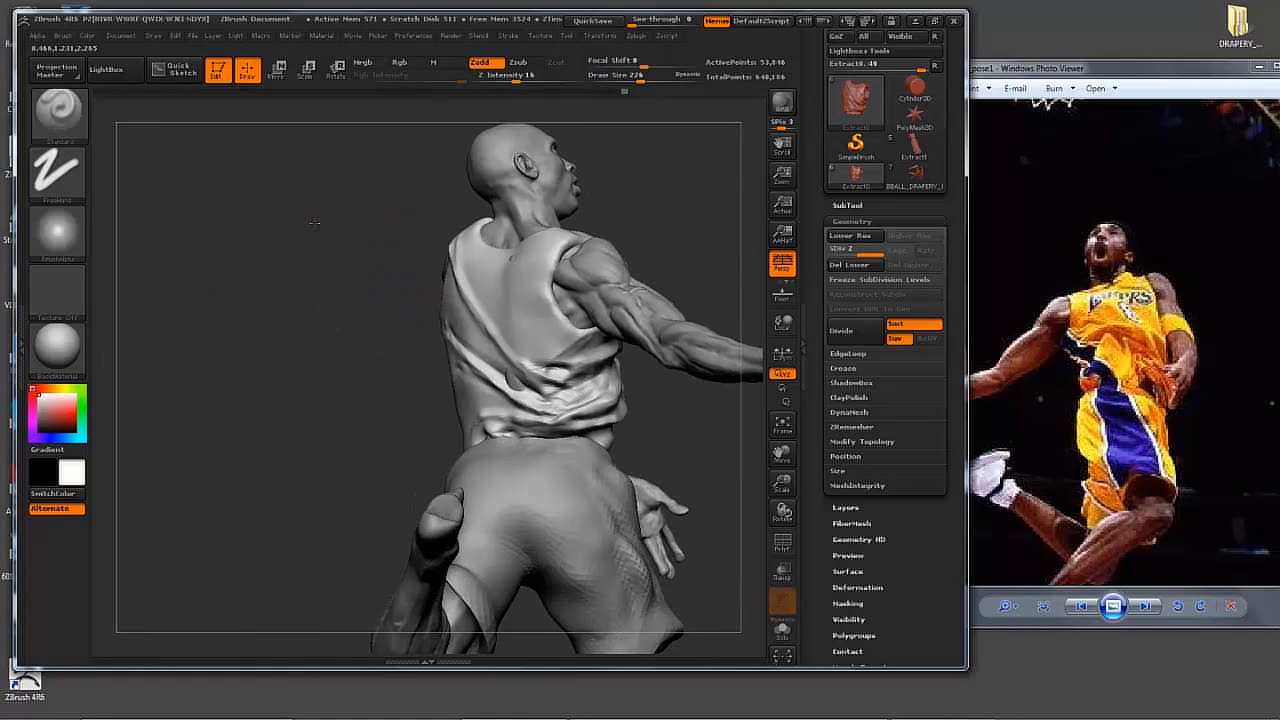
Add bunched folds wrapping from the lower back around the jersey's side with the Standard brush in Zadd mode
mouse_move(380, 340)
left_mouse_down()
mouse_move(484, 362)
mouse_move(500, 350)
left_mouse_up()
left_click_drag(405, 337, 571, 352)
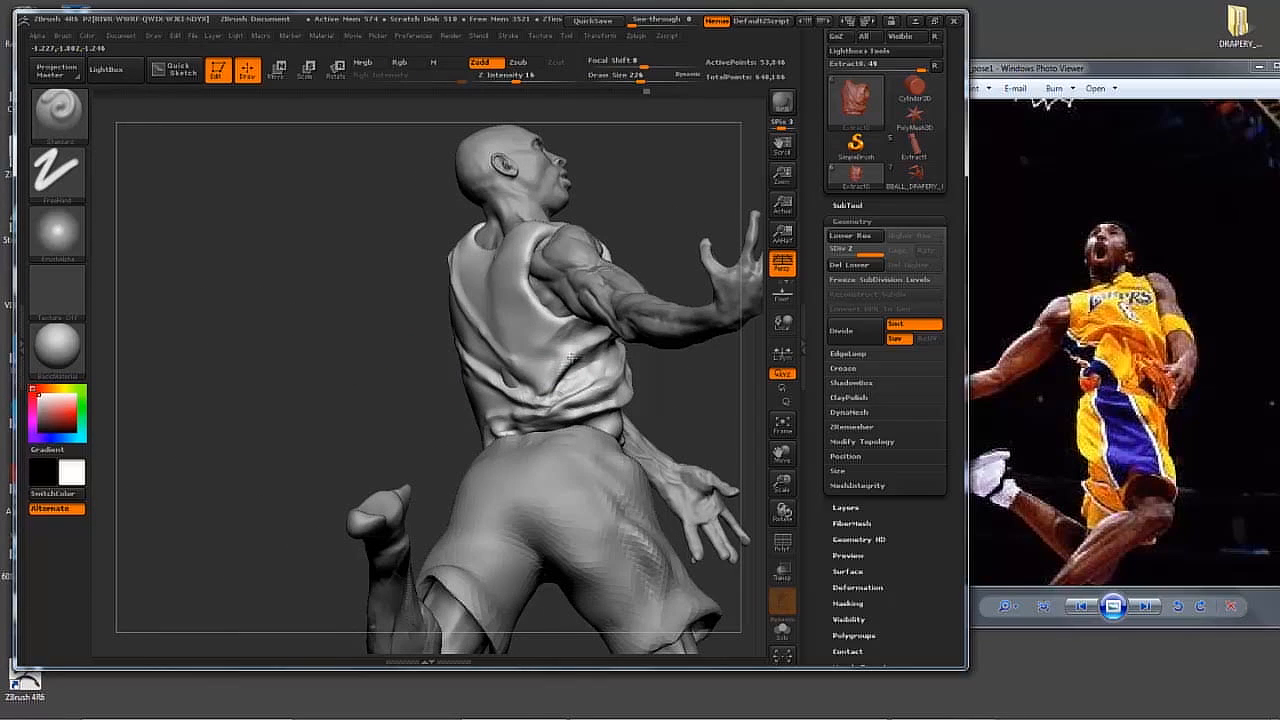
left_click_drag(410, 317, 550, 335)
mouse_move(430, 290)
left_mouse_down()
mouse_move(317, 287)
mouse_move(400, 290)
left_mouse_up()
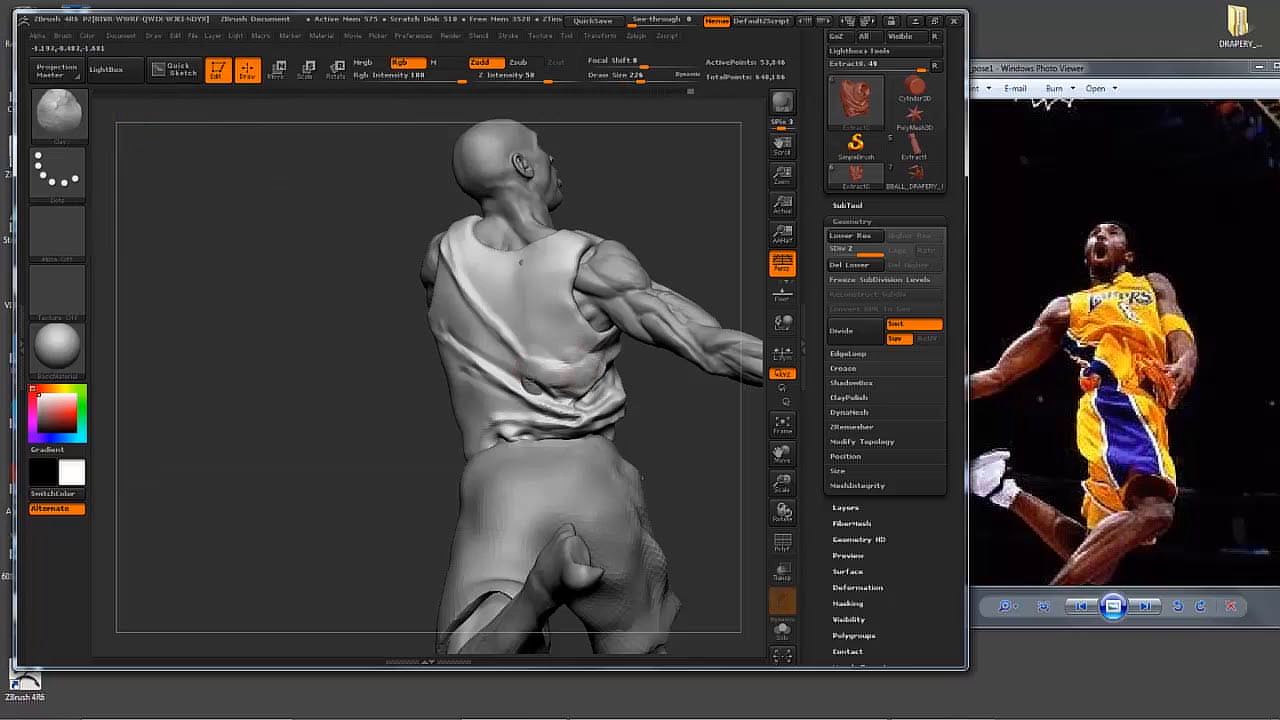
Build up broad planes between the back folds with the Clay brush at Z Intensity 50 and flatten them with hPolish at Z Intensity 37
left_click_drag(550, 377, 750, 360)
left_click_drag(385, 262, 297, 261)
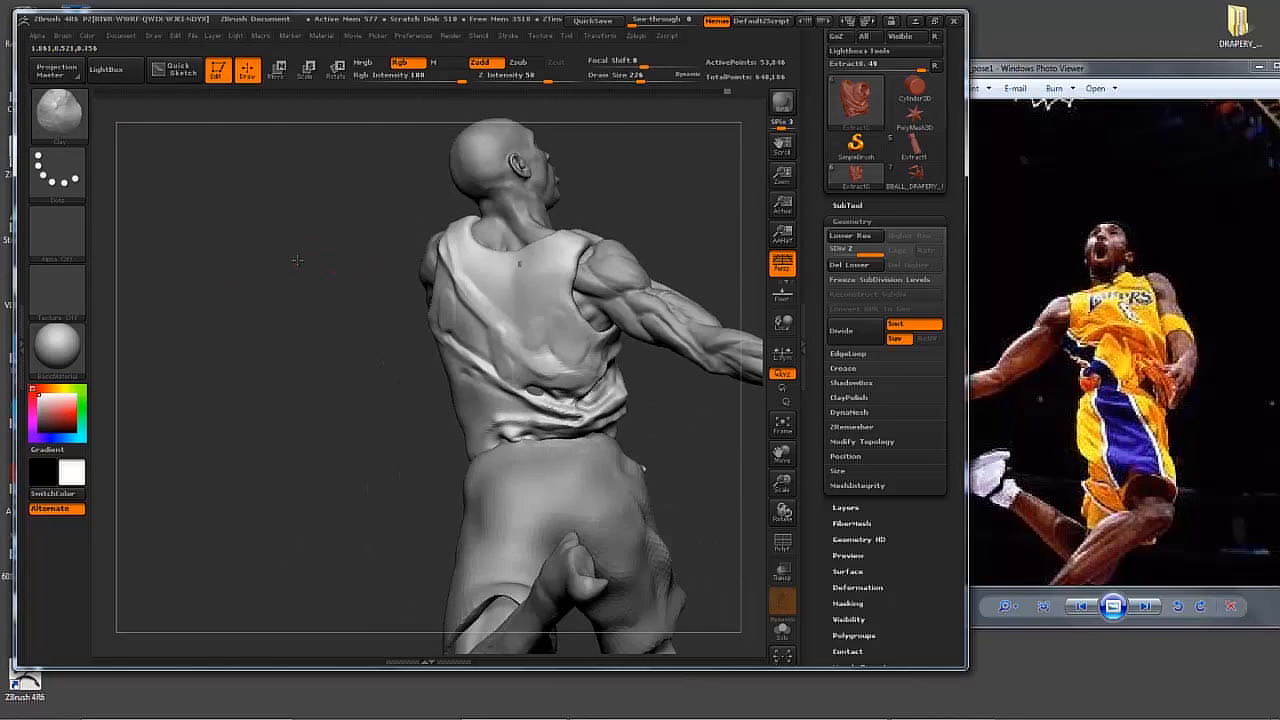
key("b")
left_click(591, 246)
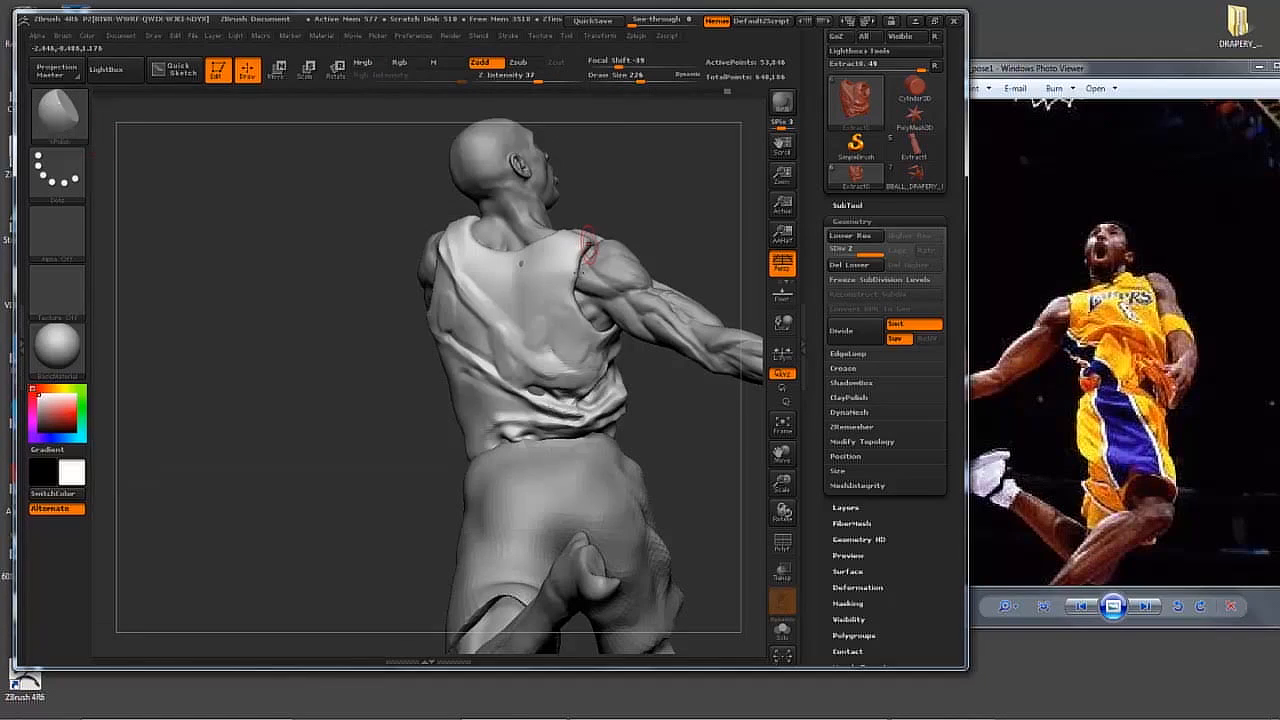
left_click_drag(347, 300, 530, 365)
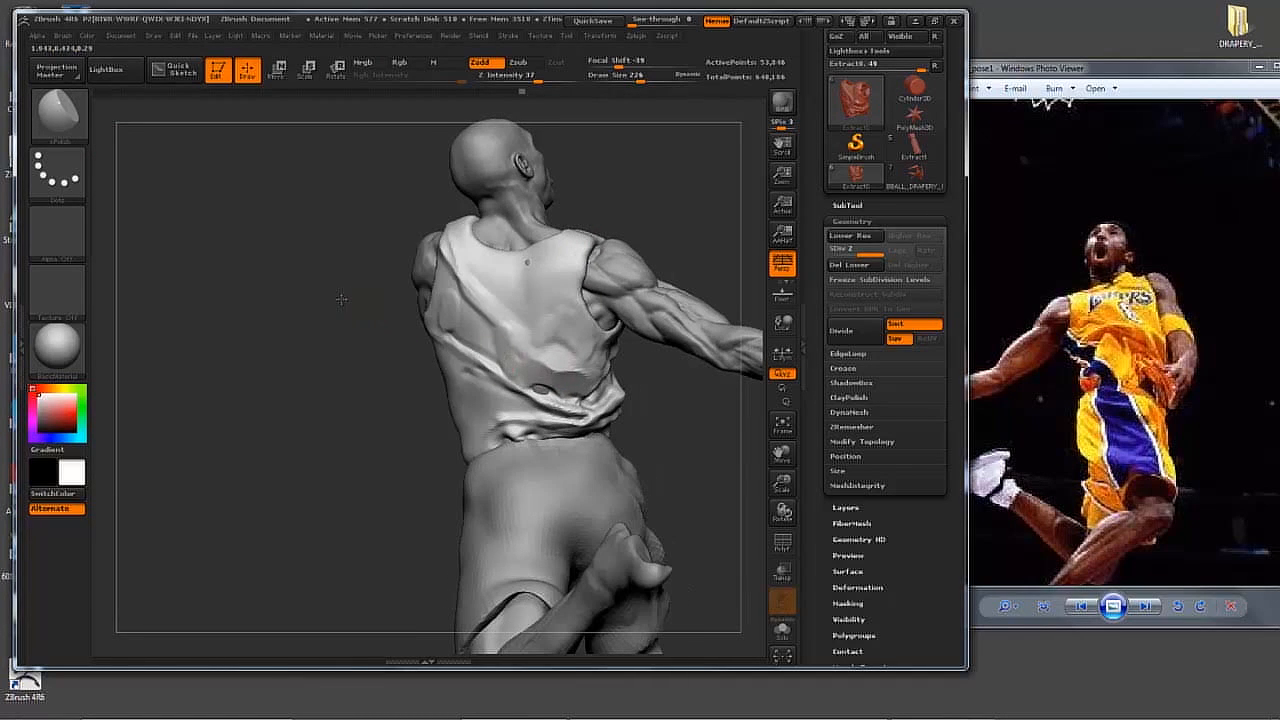
left_click_drag(343, 301, 505, 349)
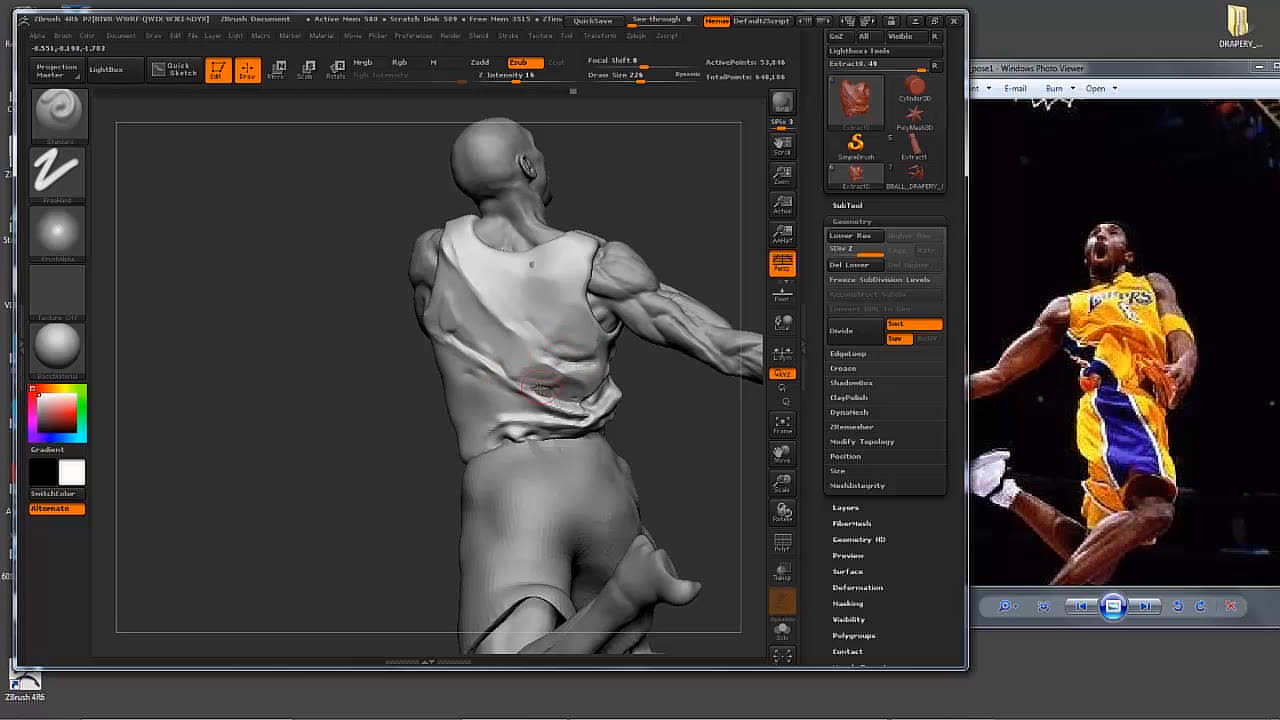
Sculpt smaller secondary wrinkles over the jersey's upper back and waist with the Standard brush at Z Intensity 16
left_click_drag(425, 325, 294, 290)
left_click_drag(493, 297, 481, 264)
mouse_move(300, 245)
left_mouse_down()
mouse_move(346, 234)
mouse_move(385, 245)
mouse_move(337, 286)
mouse_move(311, 282)
mouse_move(751, 346)
left_mouse_up()
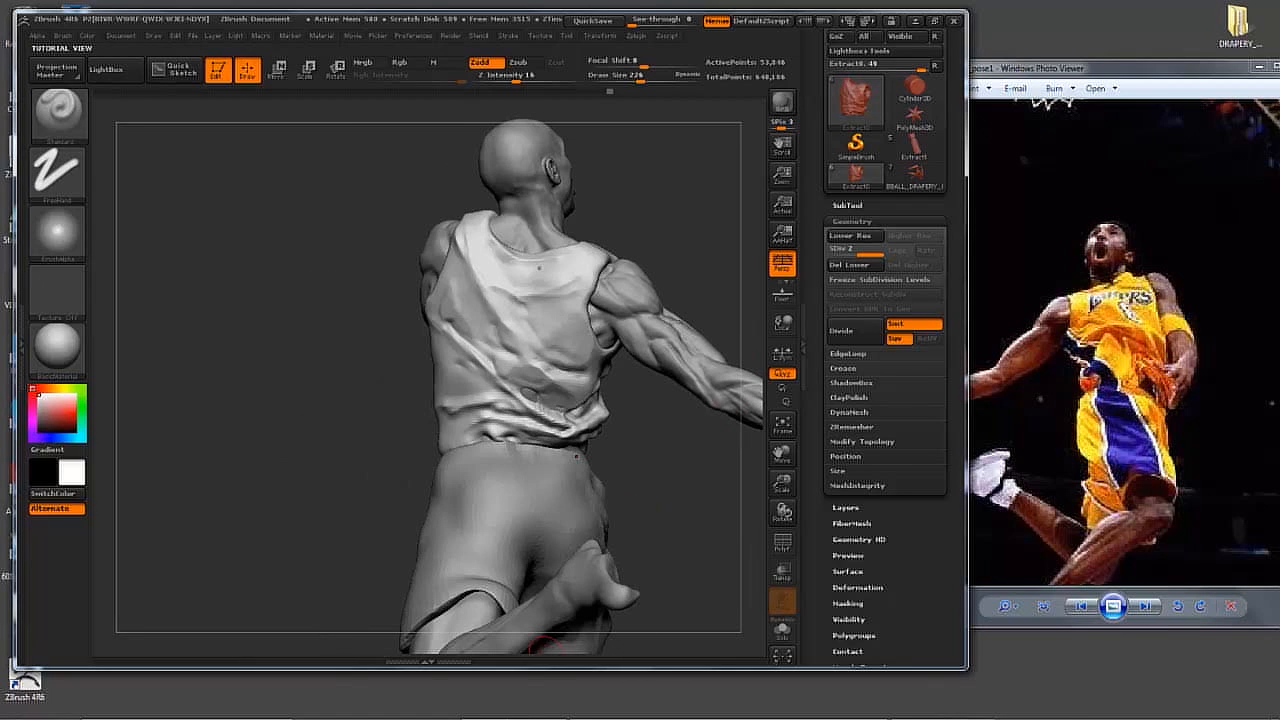
left_click_drag(486, 402, 540, 413)
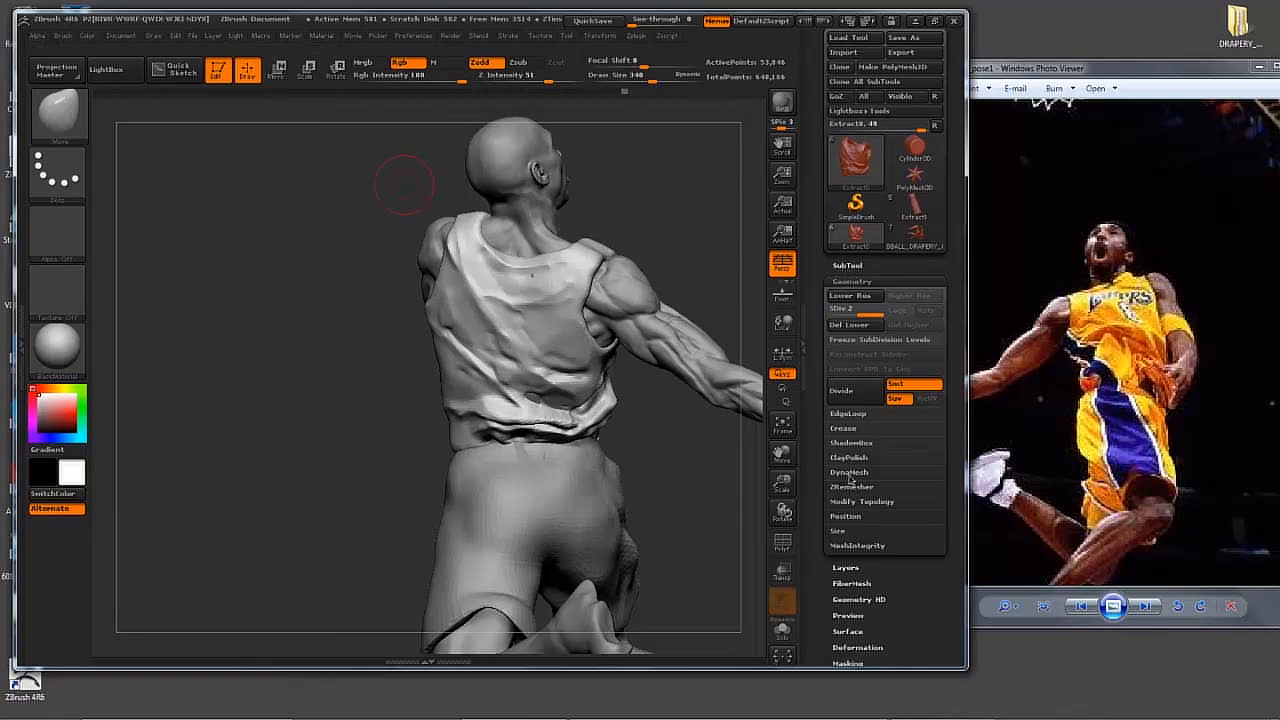
Remesh the jersey with DynaMesh and keep refining its back folds with the Standard brush in Zsub mode
left_click(848, 471)
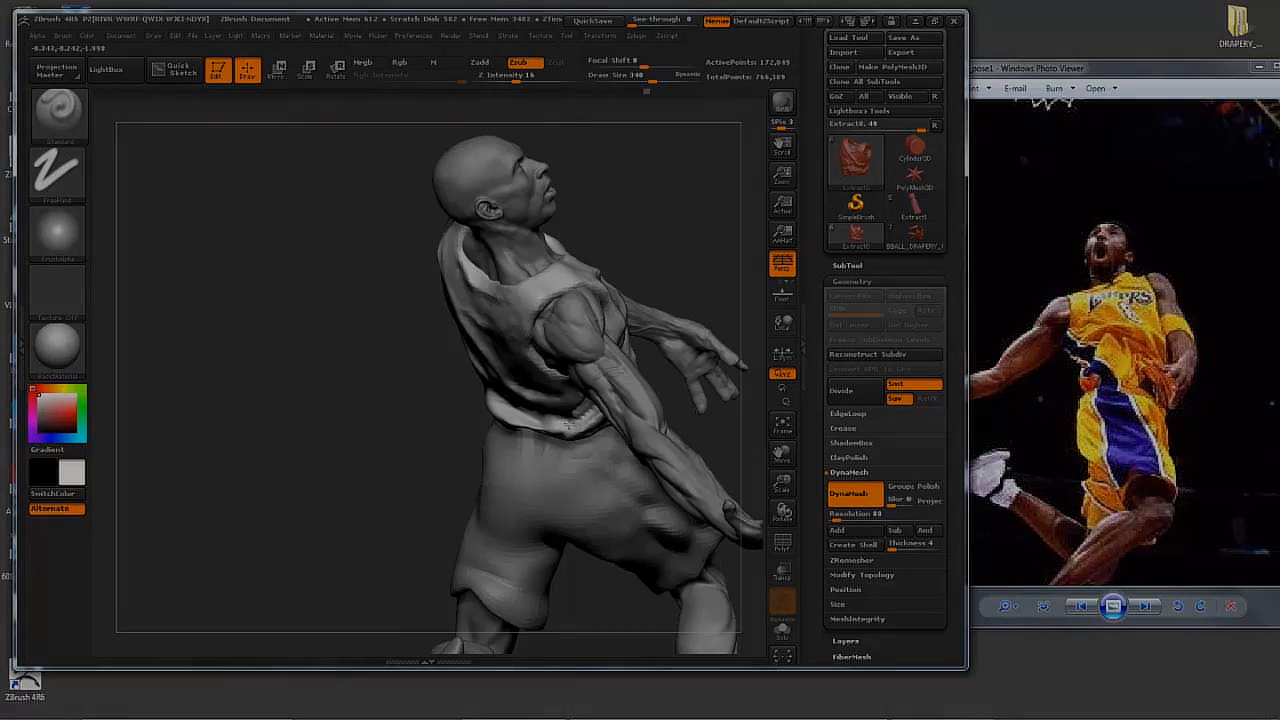
left_click_drag(130, 240, 234, 227)
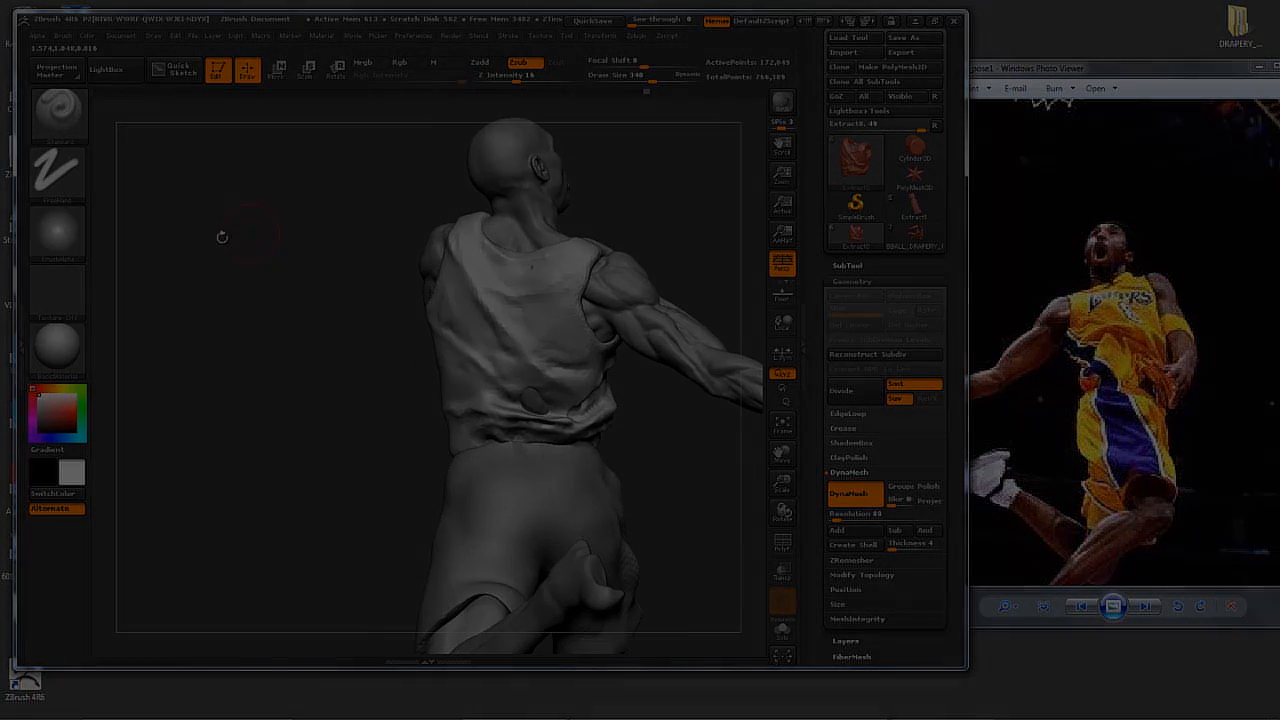